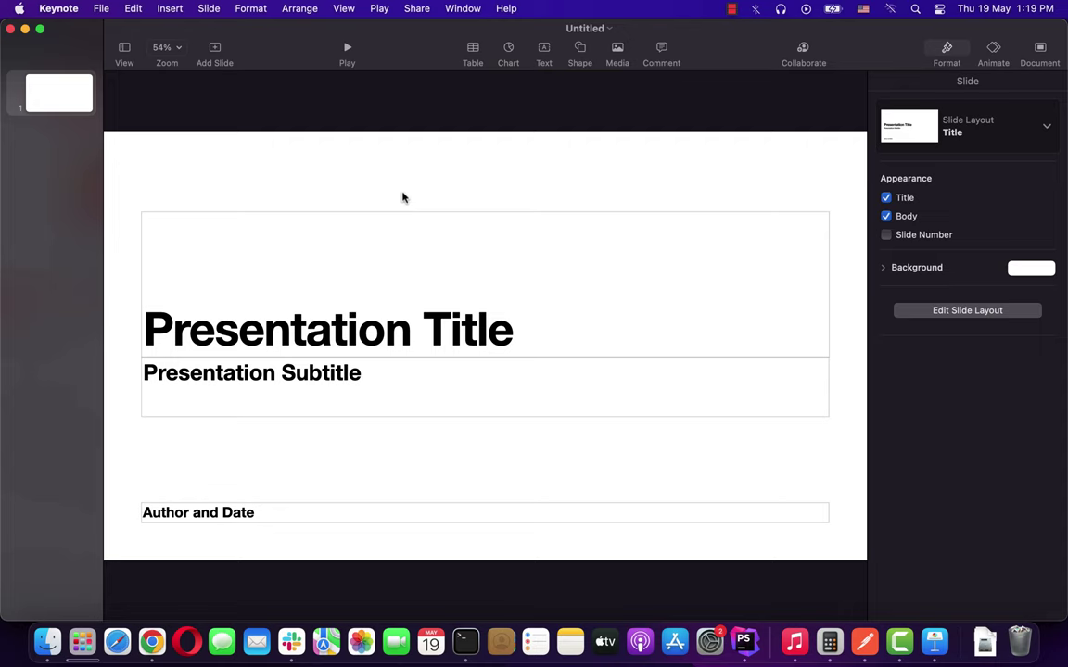
- Delete the title, subtitle and body placeholder text boxes from the slide
left_click_drag(410, 250, 452, 429)
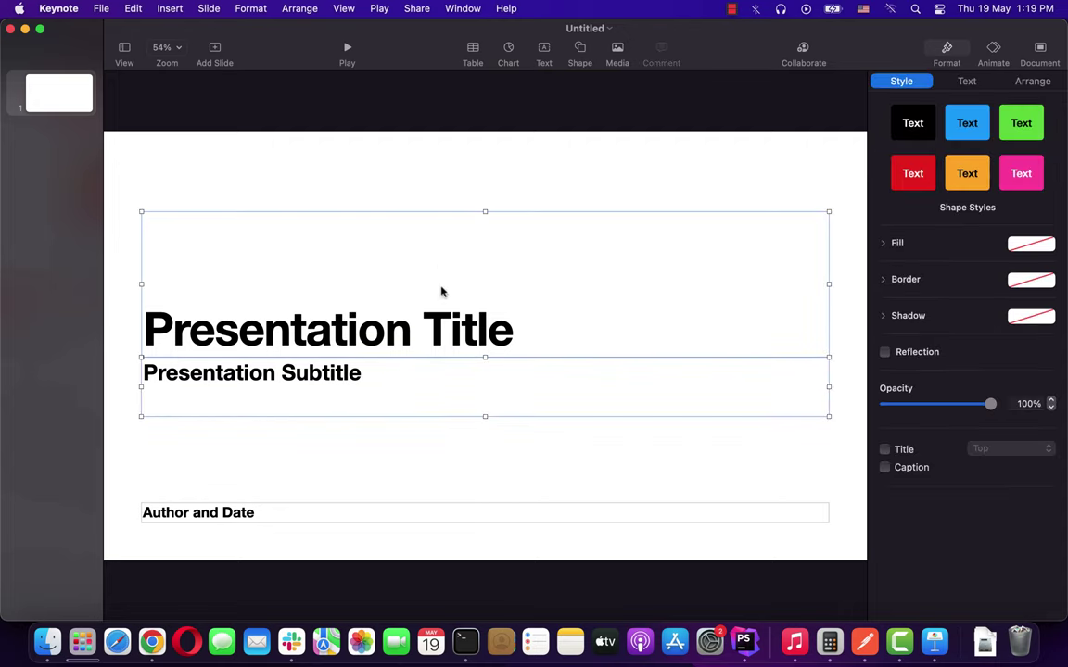
left_click_drag(418, 150, 548, 529)
key("Delete")
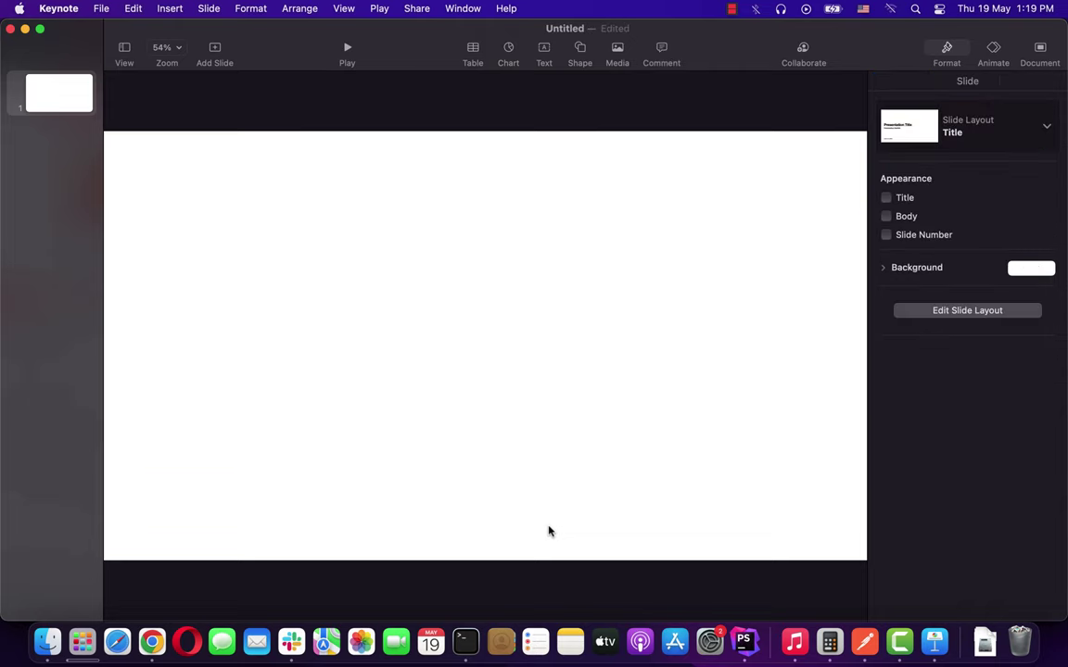
- Insert a cylinder from the Geometry shapes
left_click(580, 50)
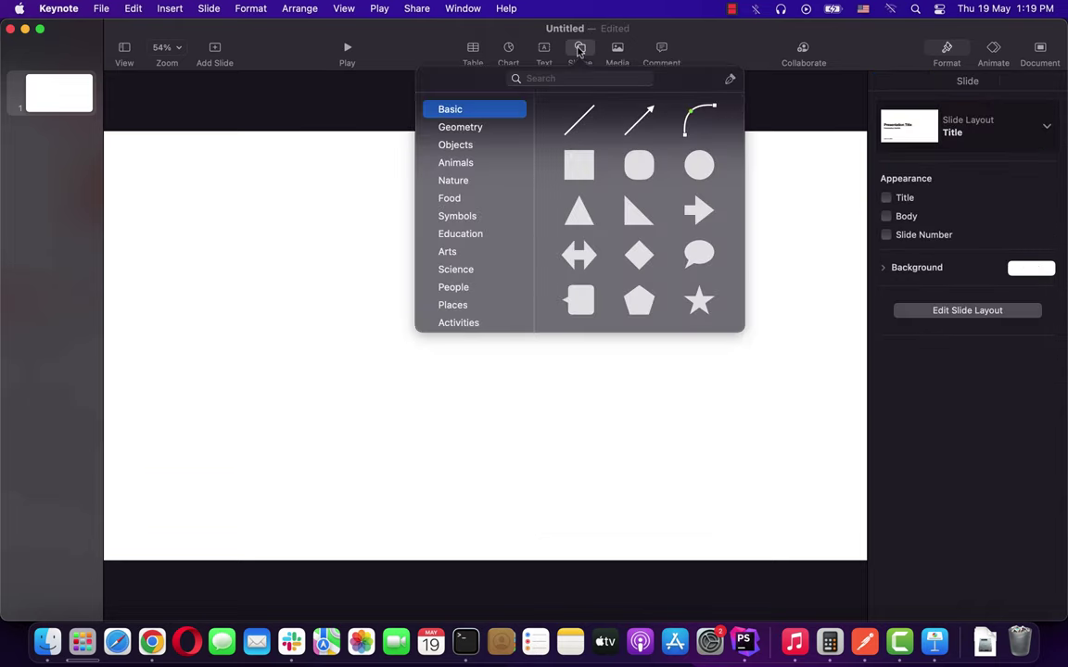
left_click(489, 144)
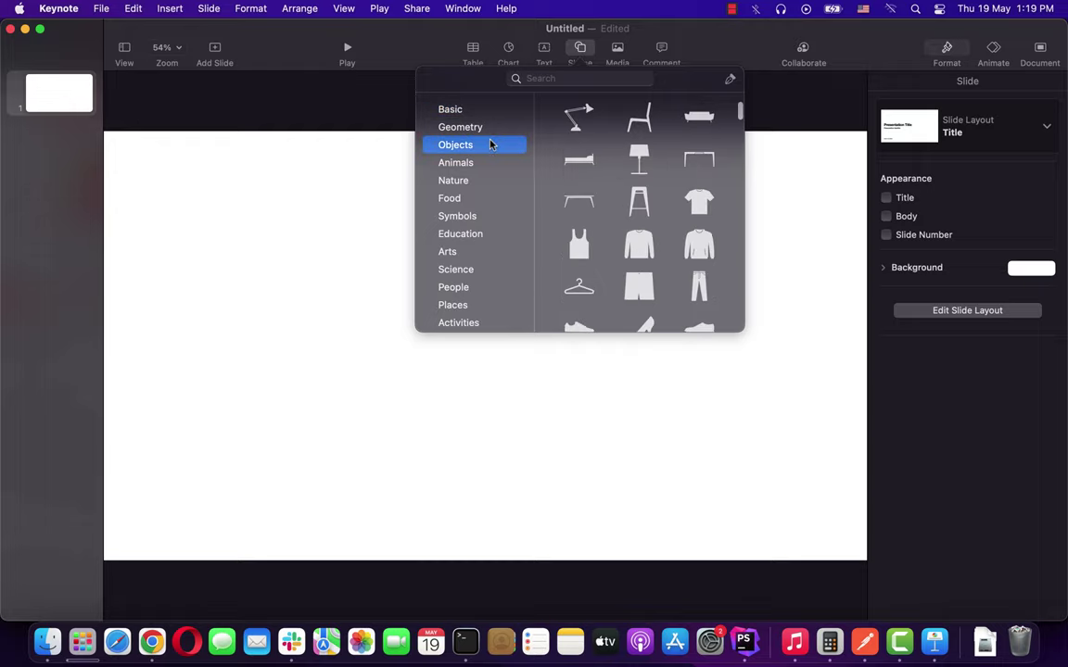
left_click(488, 130)
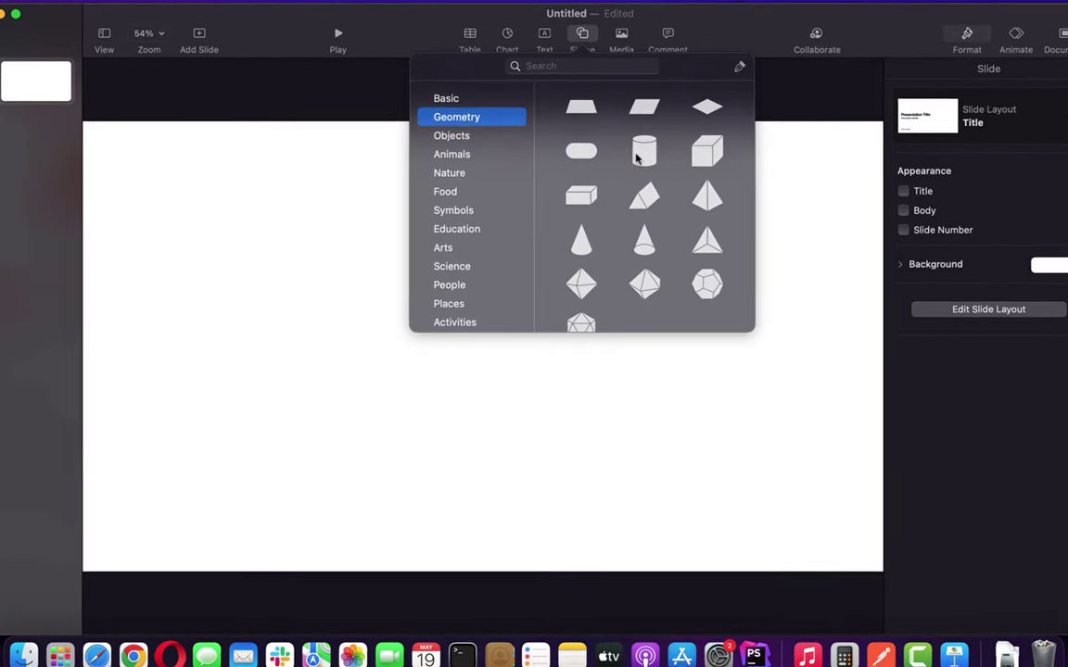
left_click(639, 159)
- Add the ornate picture frame from Arts, enlarge it and line it up beside the cylinder
left_click(582, 35)
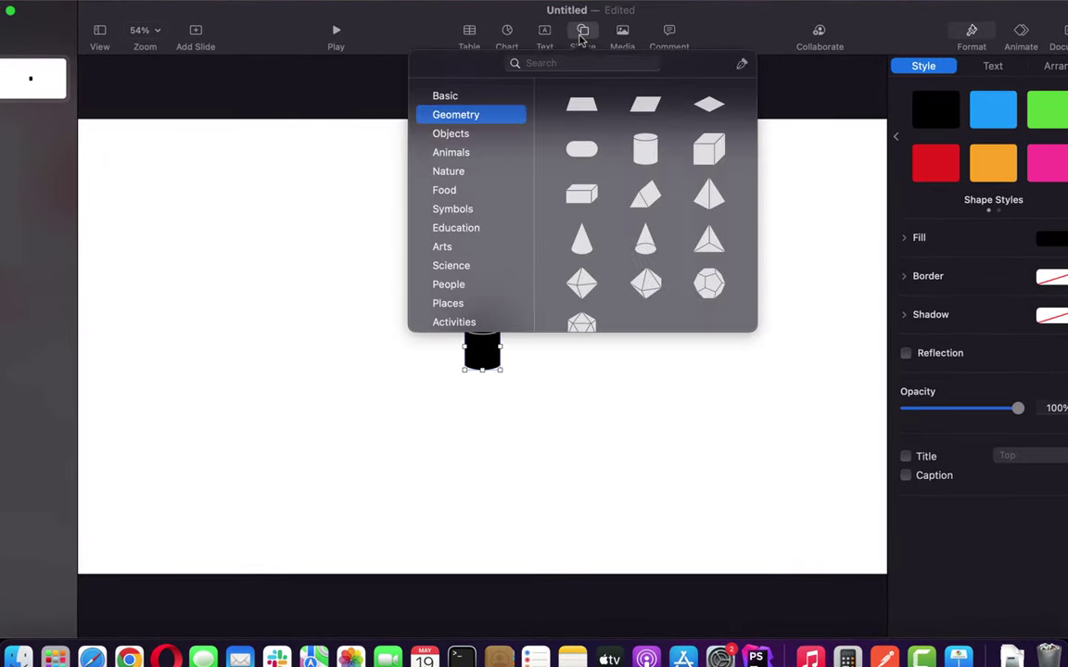
left_click(444, 248)
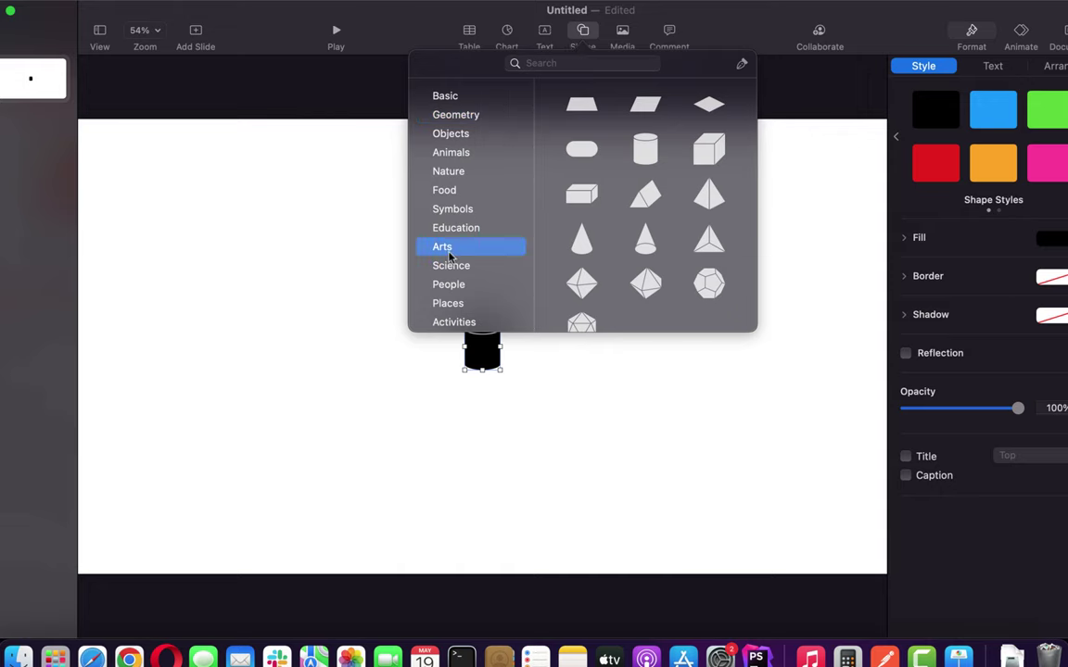
left_click(581, 238)
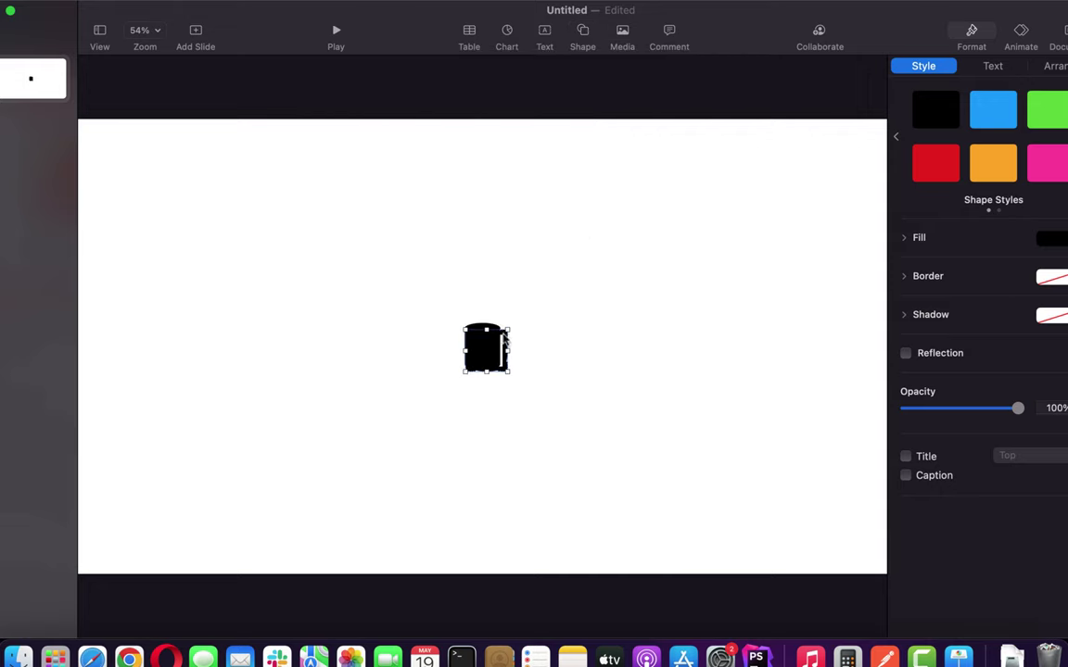
left_click_drag(499, 339, 390, 302)
left_click_drag(625, 338, 594, 189)
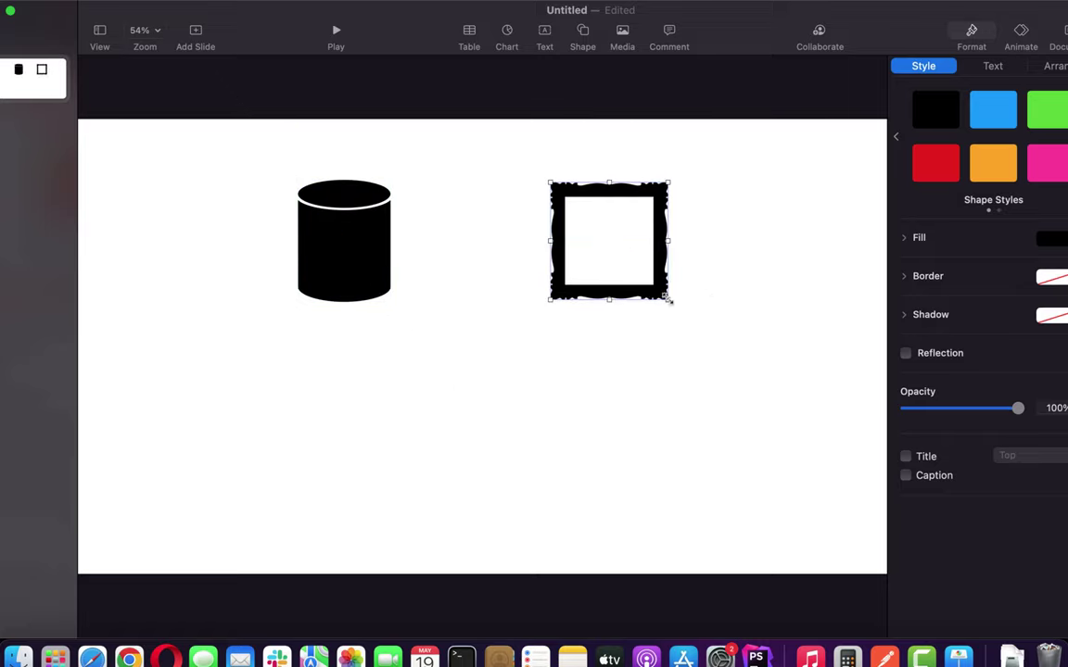
left_click_drag(666, 298, 733, 333)
left_click_drag(648, 192, 648, 169)
mouse_move(348, 246)
left_mouse_down()
mouse_move(602, 246)
mouse_move(434, 235)
mouse_move(334, 260)
left_mouse_up()
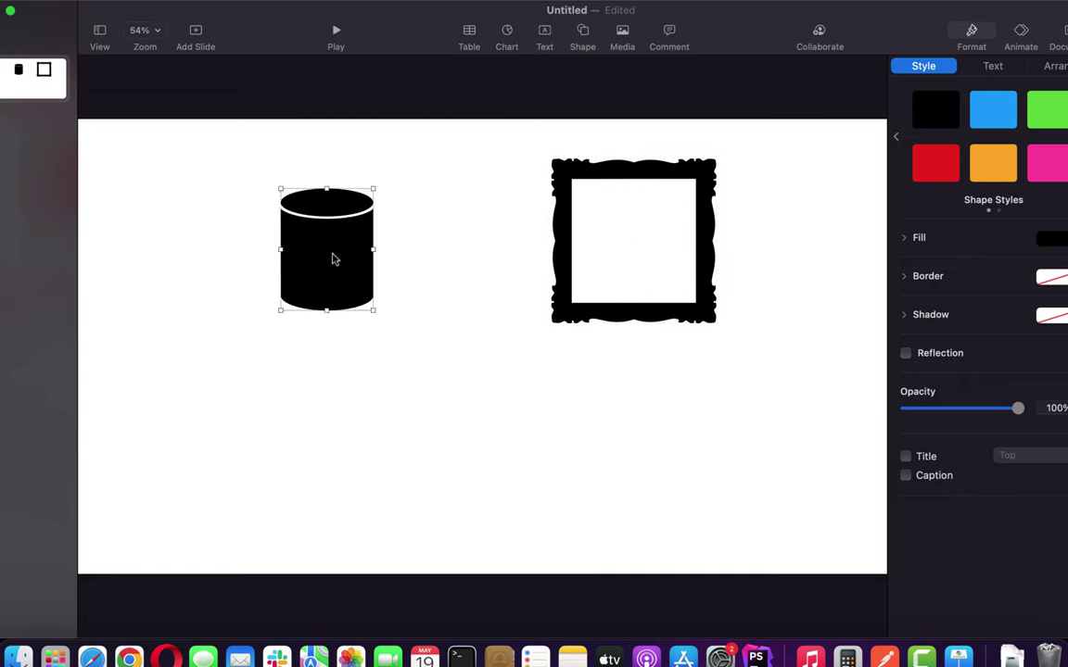
- Insert the box truck from Transport and enlarge it below the cylinder
left_click(584, 35)
scroll(488, 192, "down", 3)
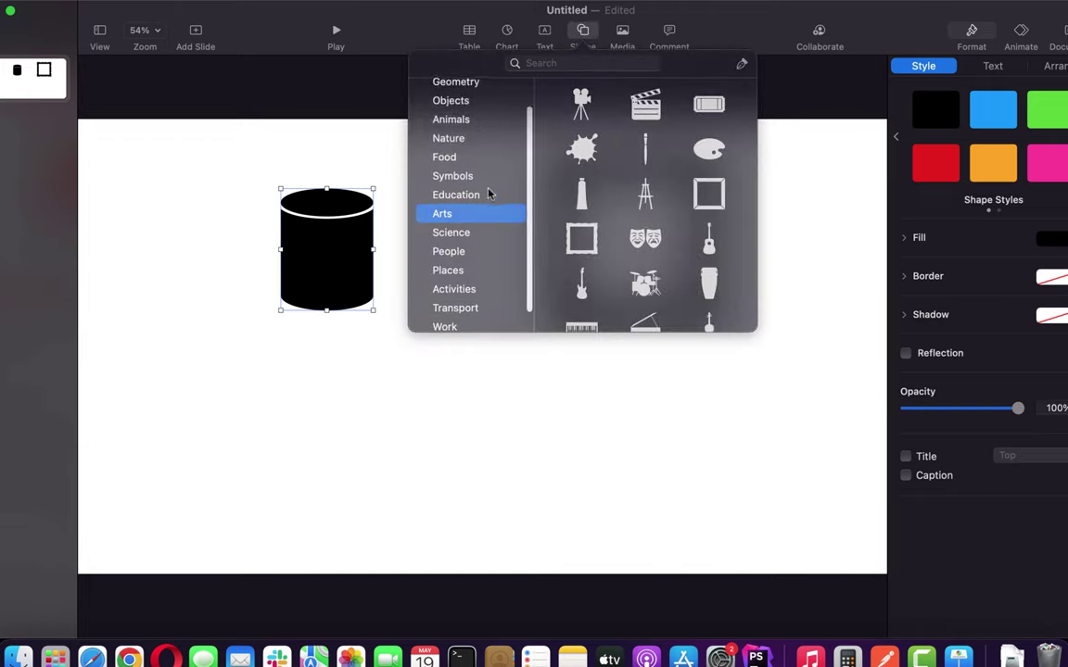
left_click(436, 284)
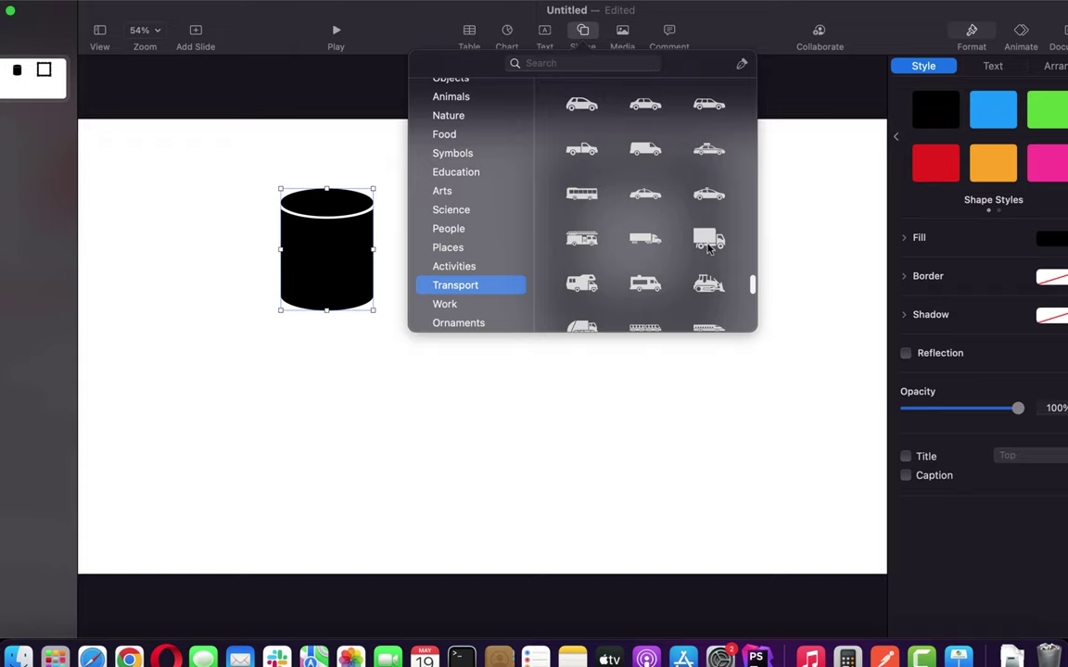
left_click(708, 241)
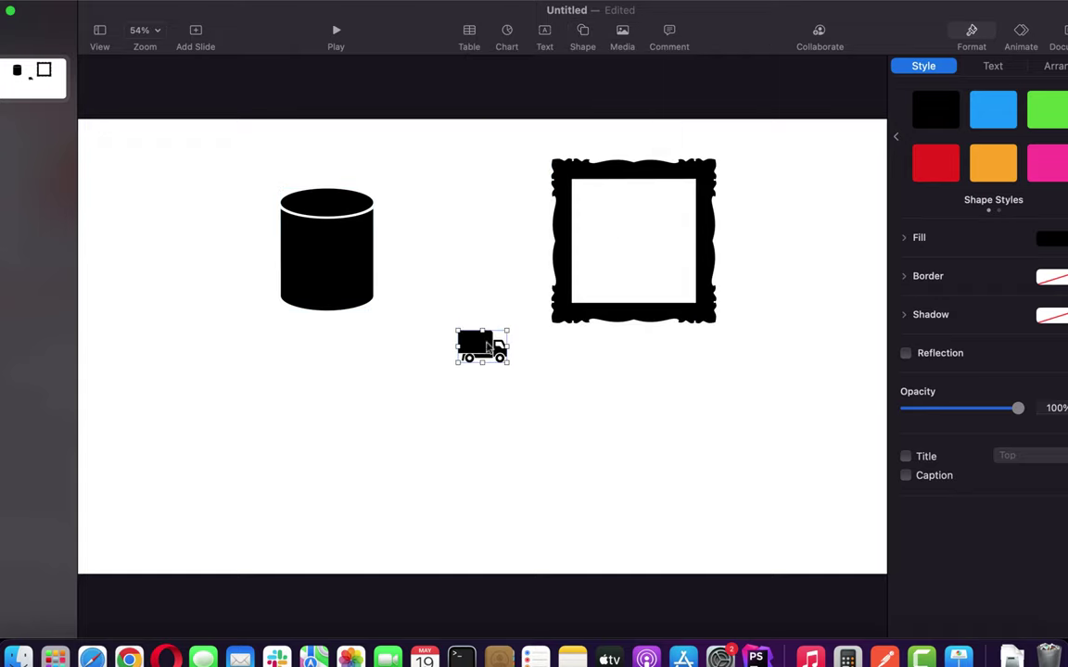
left_click_drag(508, 364, 329, 425)
- Apply the red shape style to the cylinder and a light blue fill to the ornate frame
left_click(293, 263)
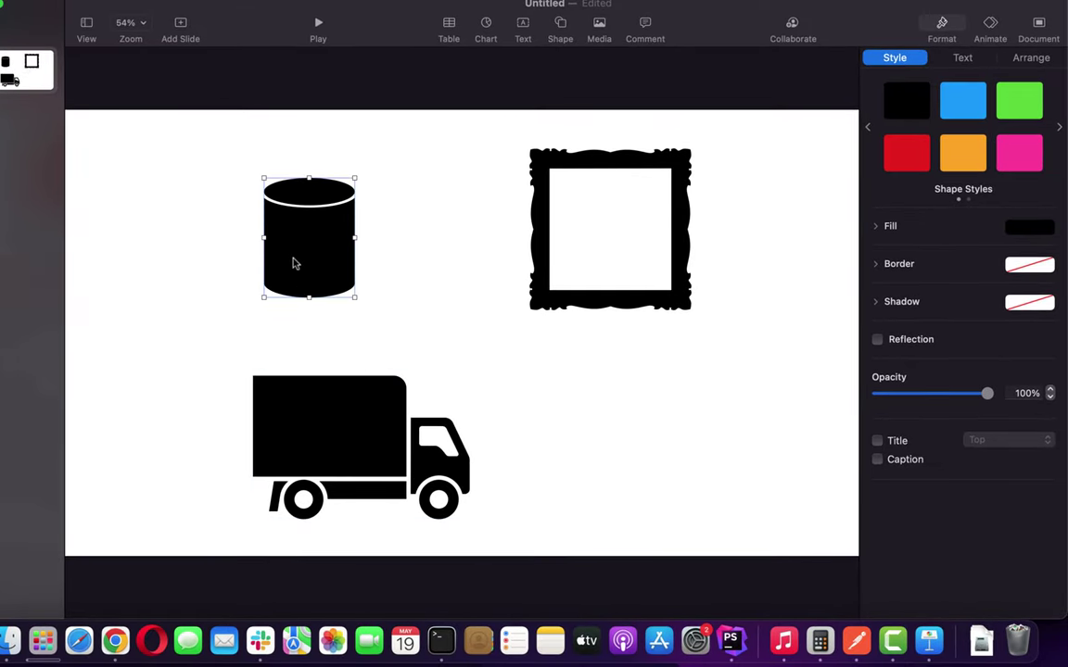
left_click(890, 160)
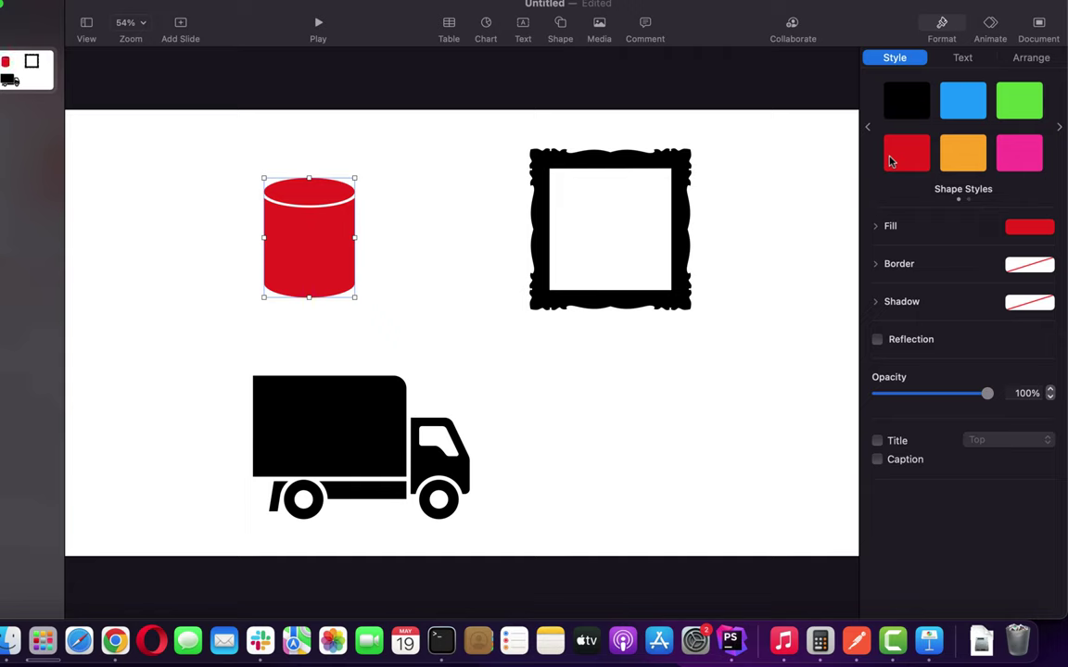
left_click(678, 164)
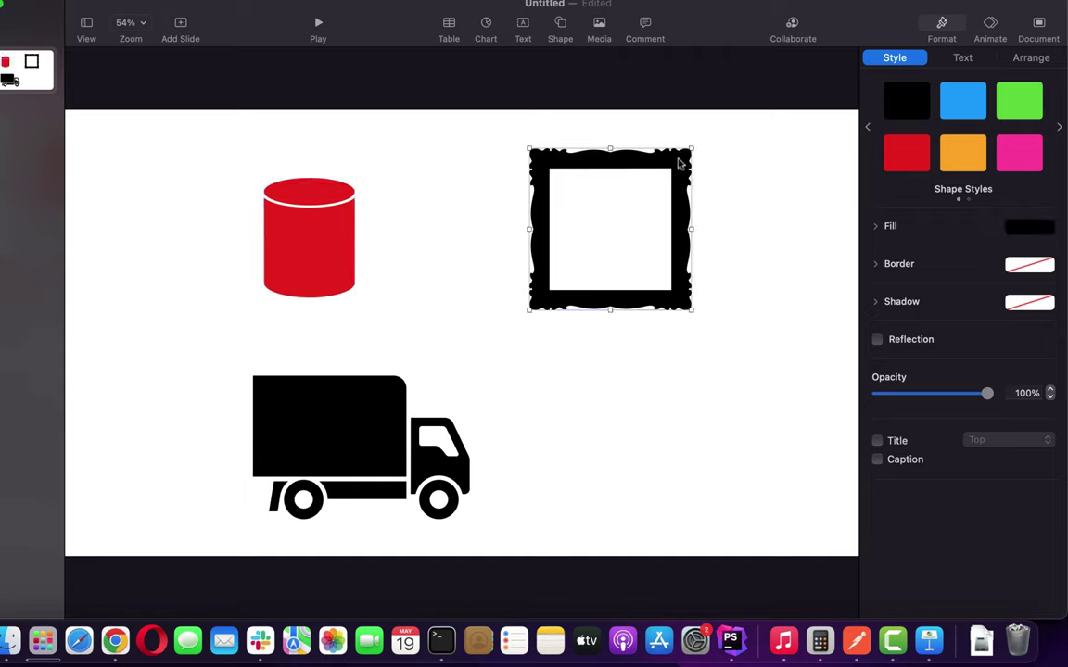
left_click(1029, 227)
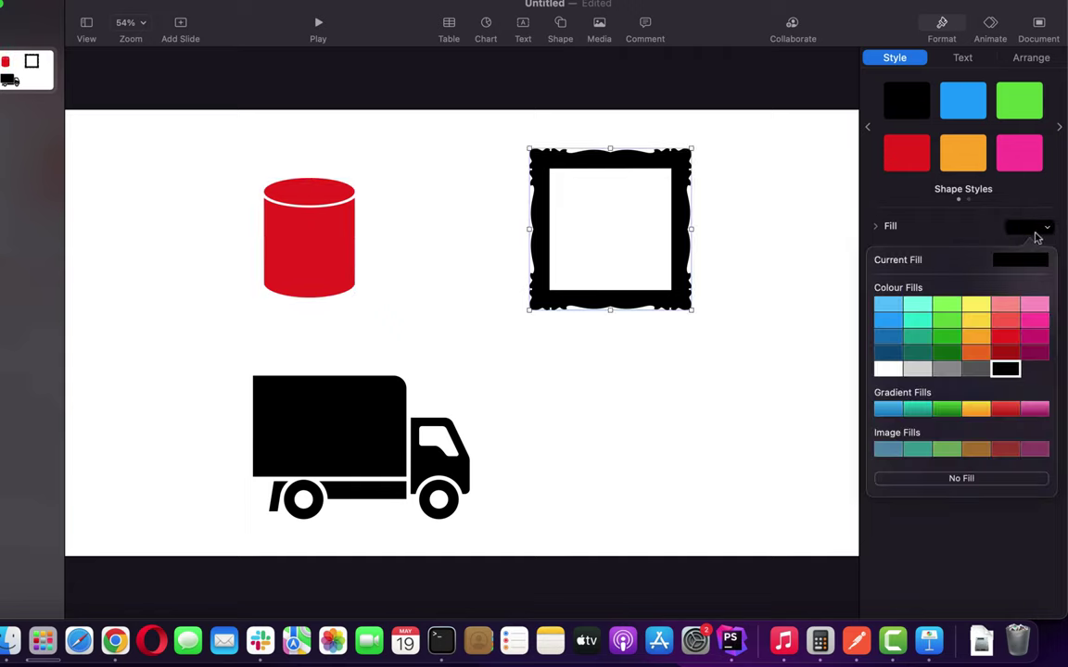
left_click(889, 356)
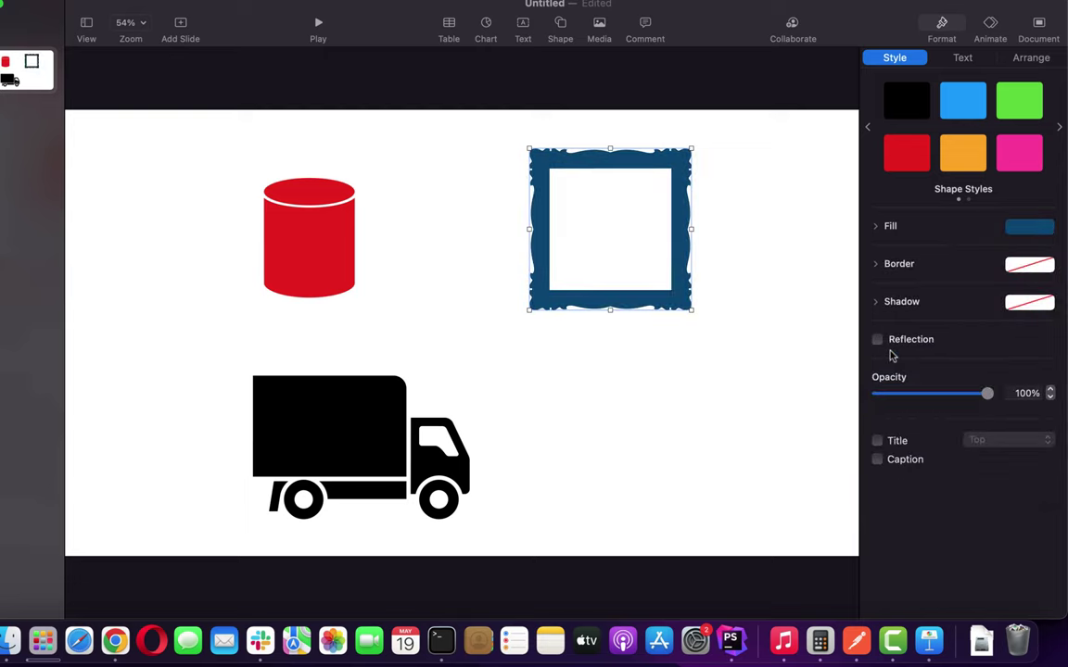
left_click(1037, 235)
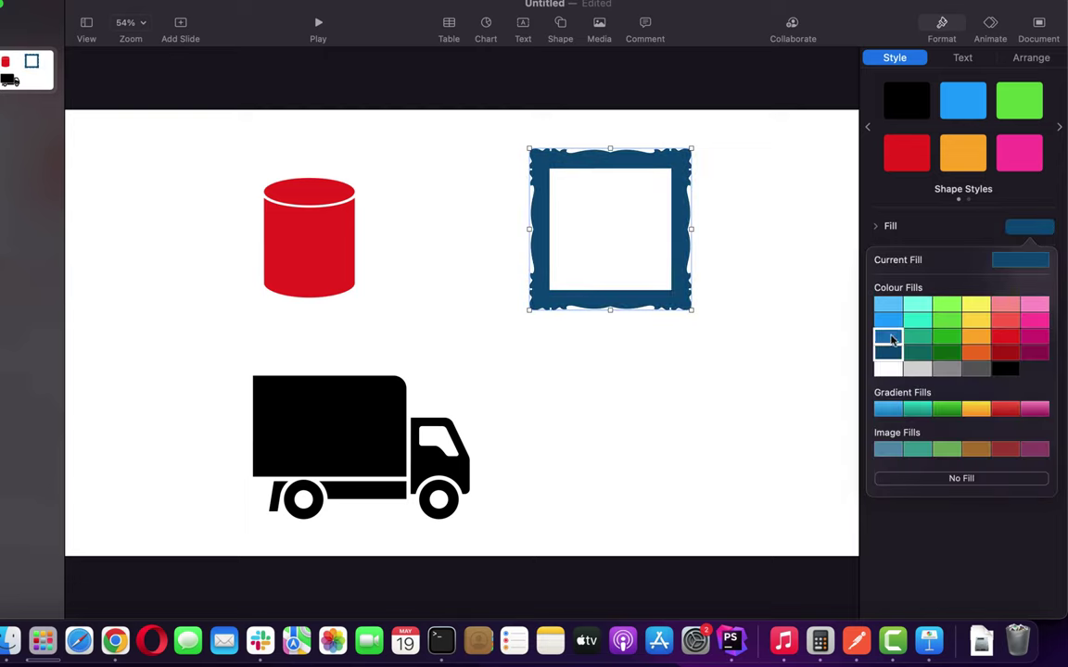
left_click(802, 306)
left_click(742, 322)
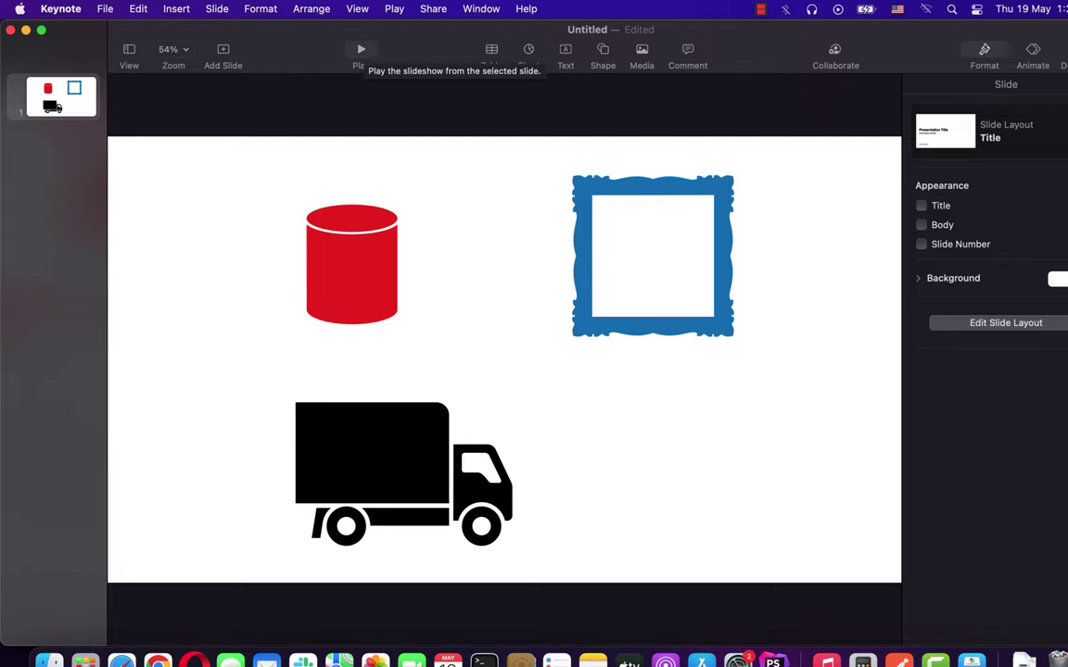
- Open the blue frame's animation settings, check the Action and Build Out tabs, then return to Build In
left_click(359, 252)
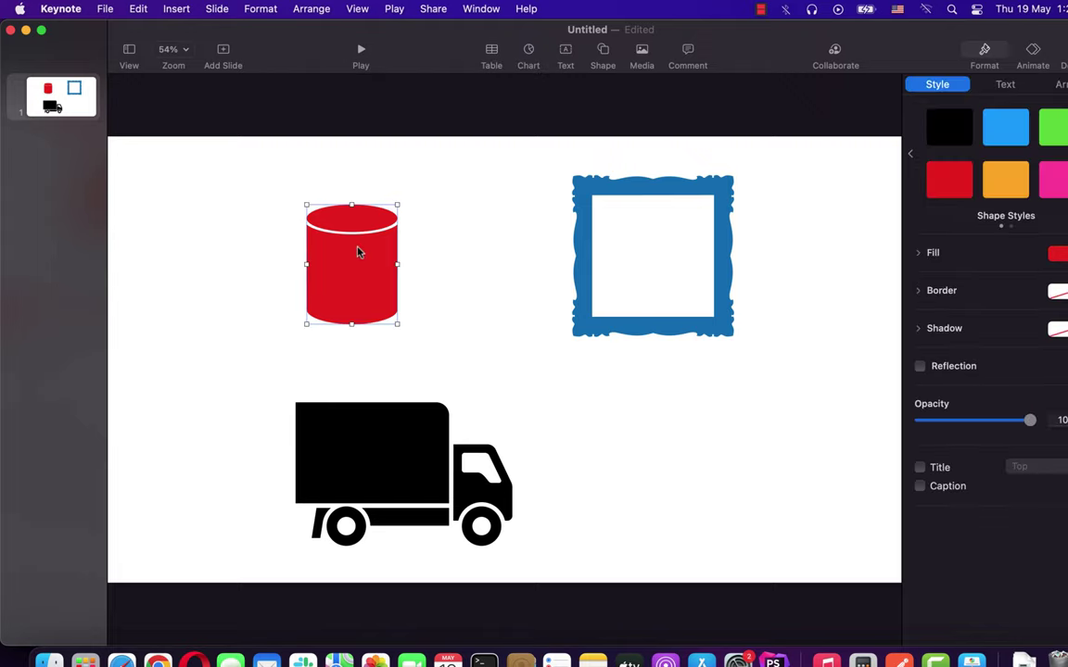
left_click(584, 200)
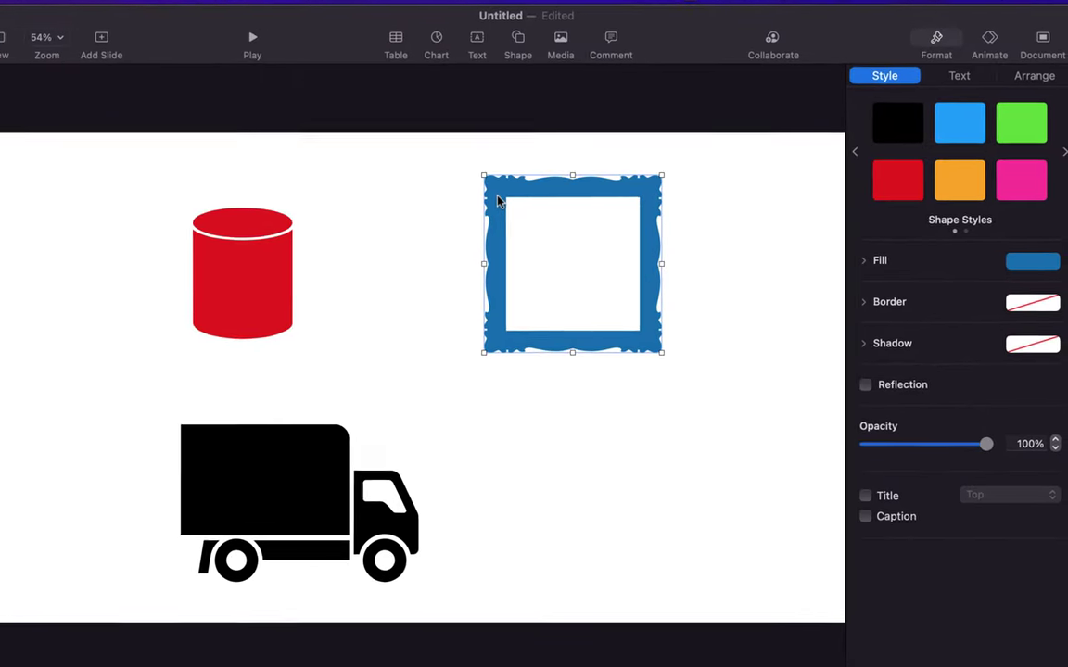
left_click(982, 42)
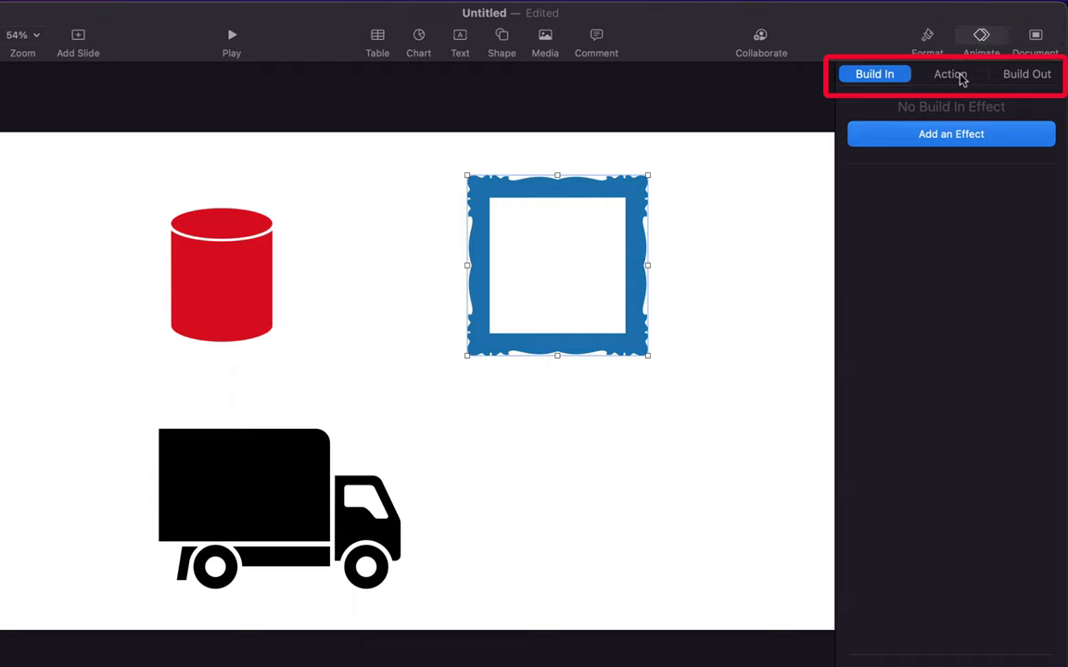
left_click(961, 78)
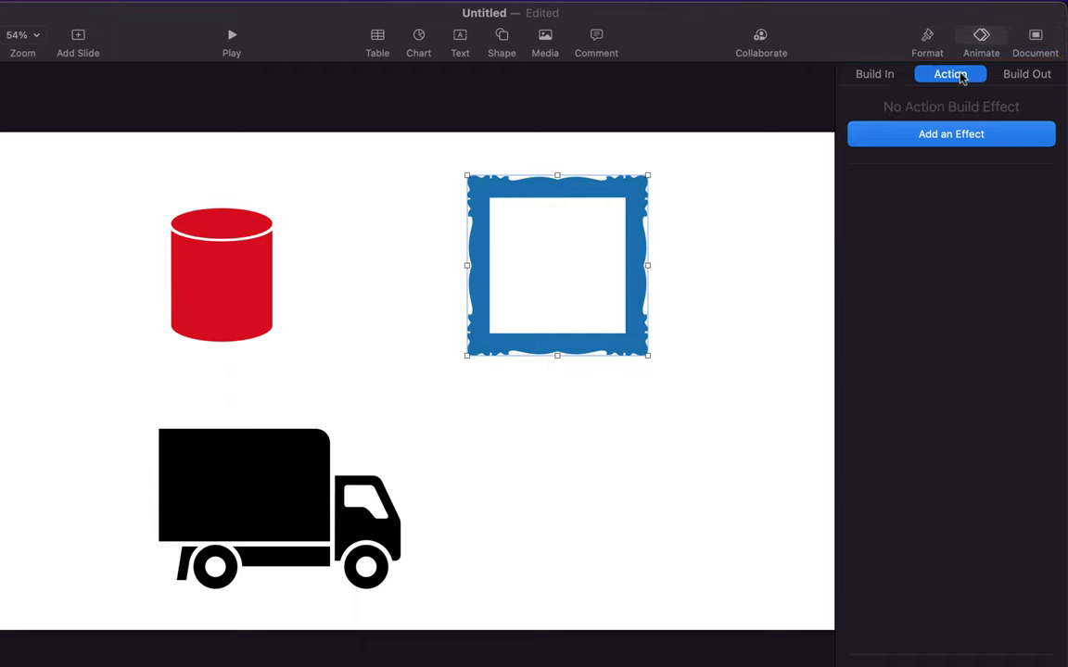
left_click(1027, 80)
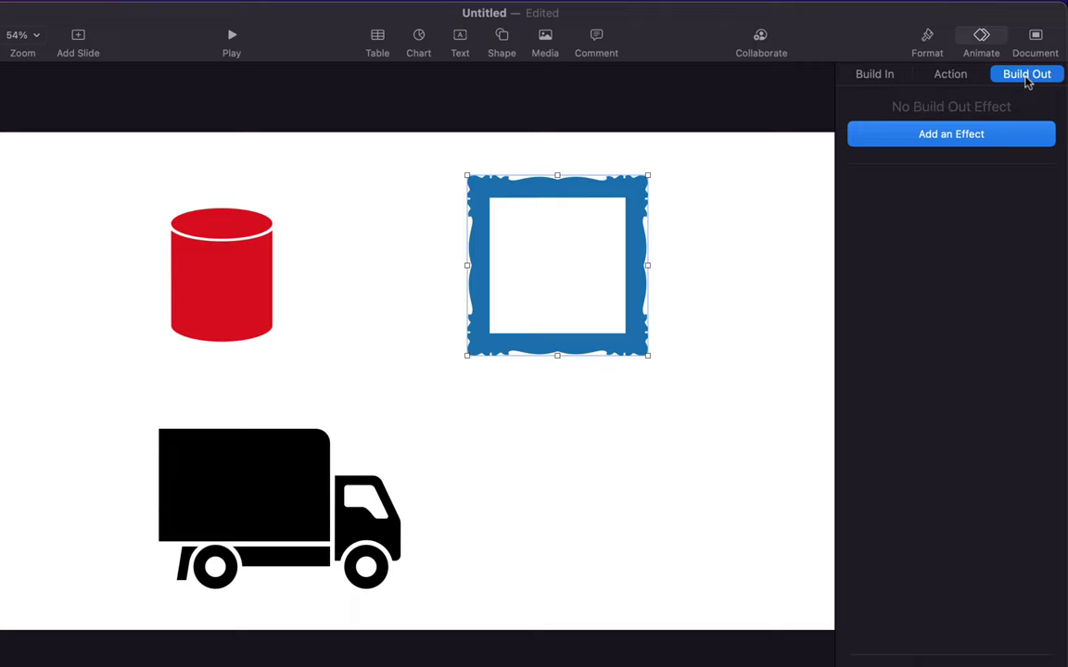
left_click(942, 78)
left_click(857, 78)
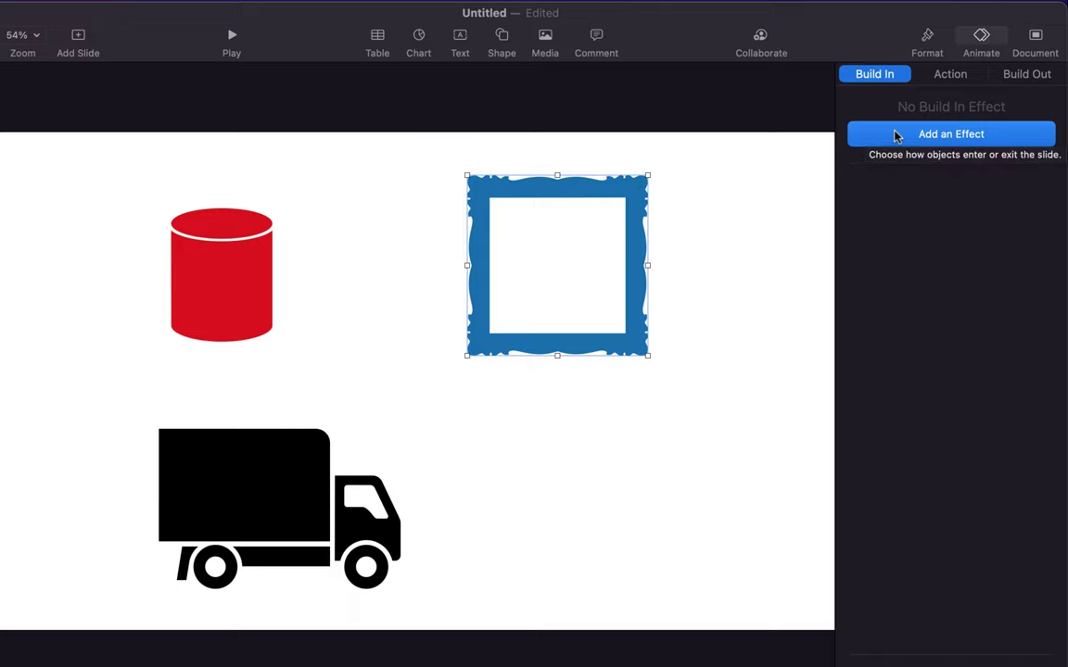
- Give the red cylinder a 1 s Drop build-in, then select the blue frame
left_click(195, 286)
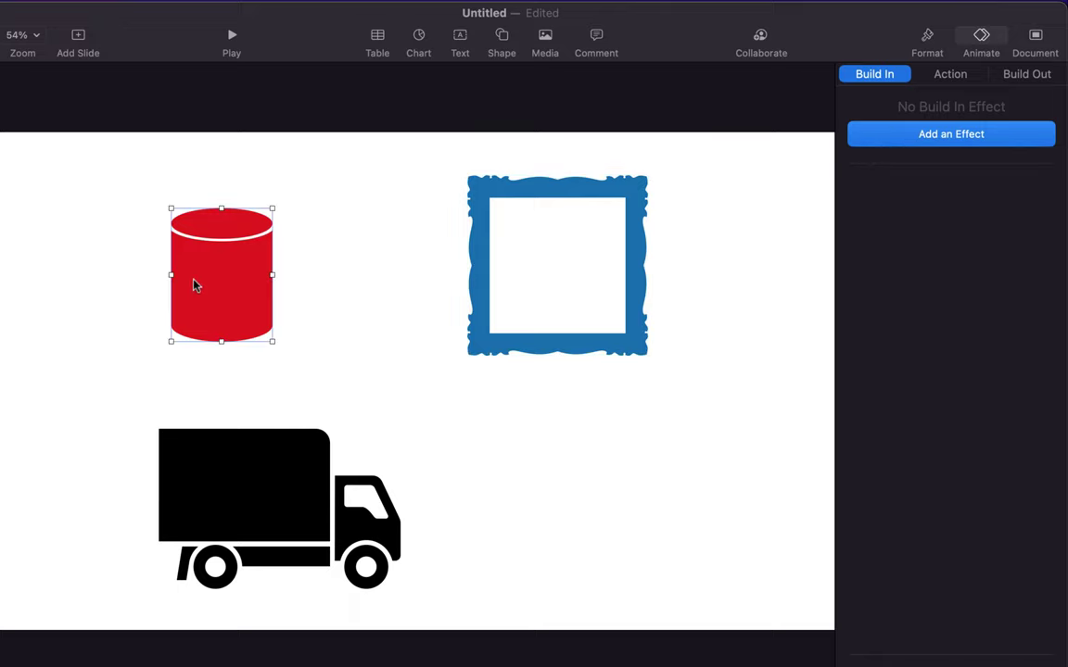
left_click(909, 141)
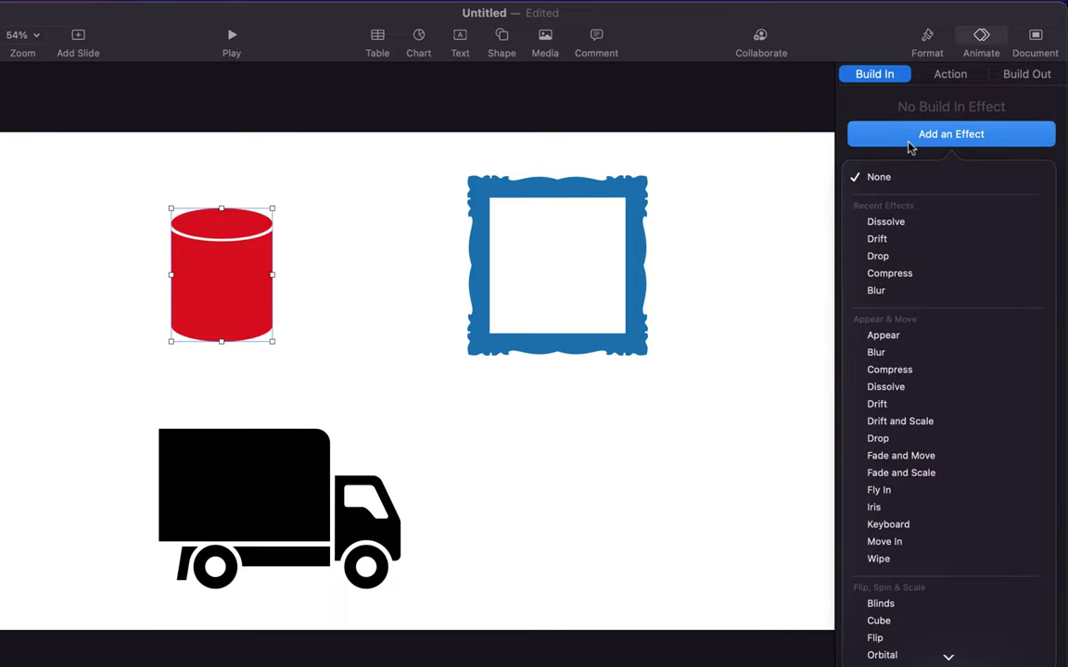
left_click(910, 264)
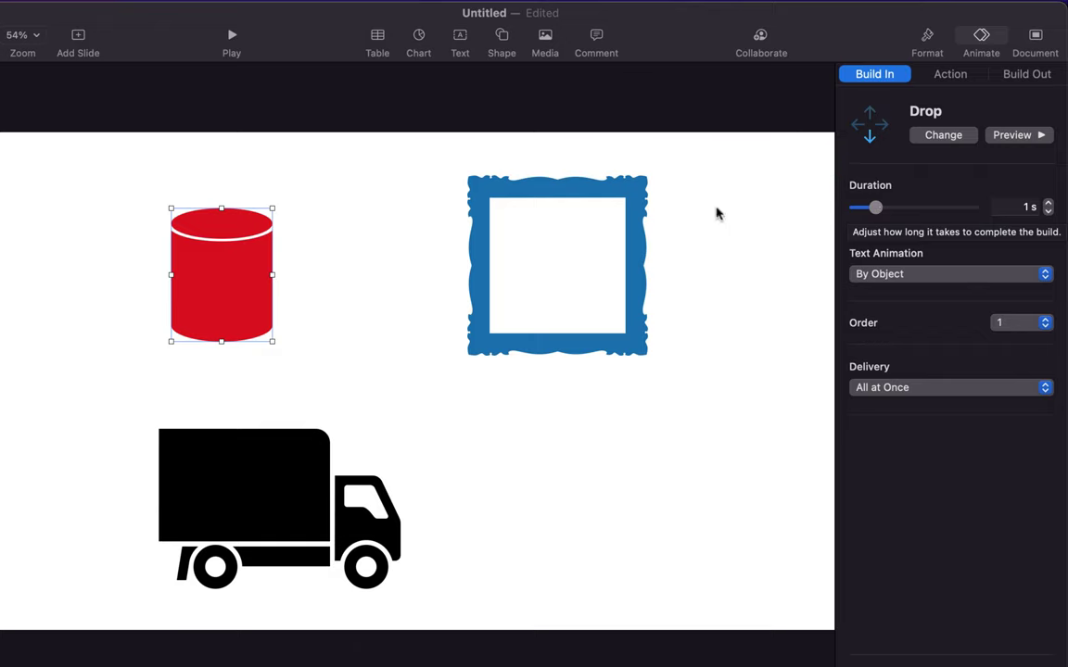
left_click(597, 194)
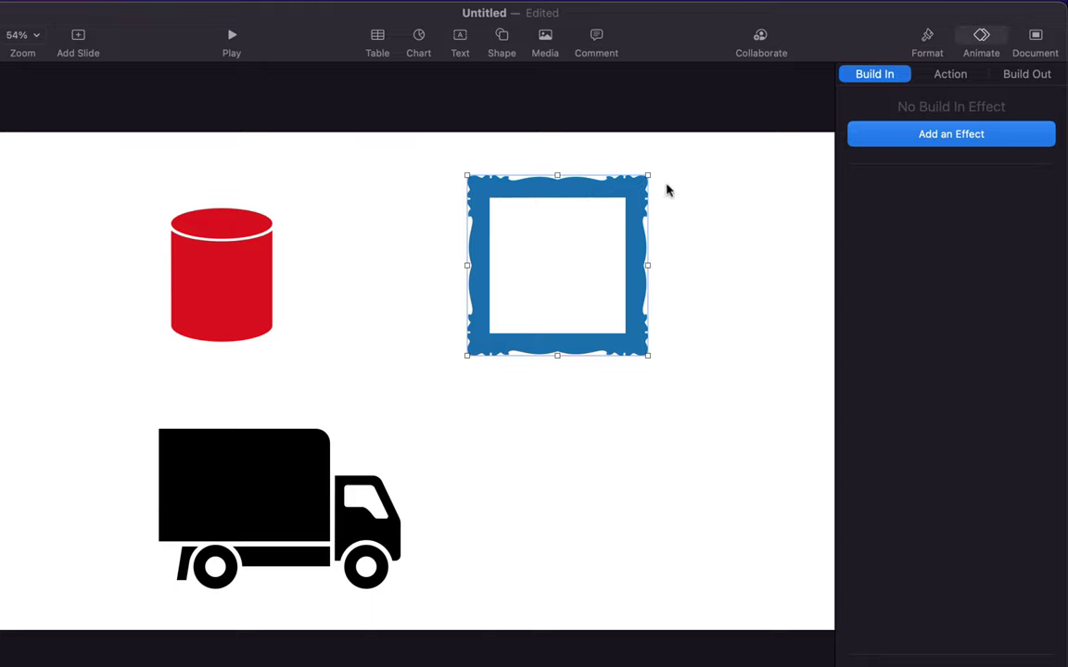
- Give the frame a Fly In build-in, check both objects' builds, and show the Build Order list
left_click(933, 136)
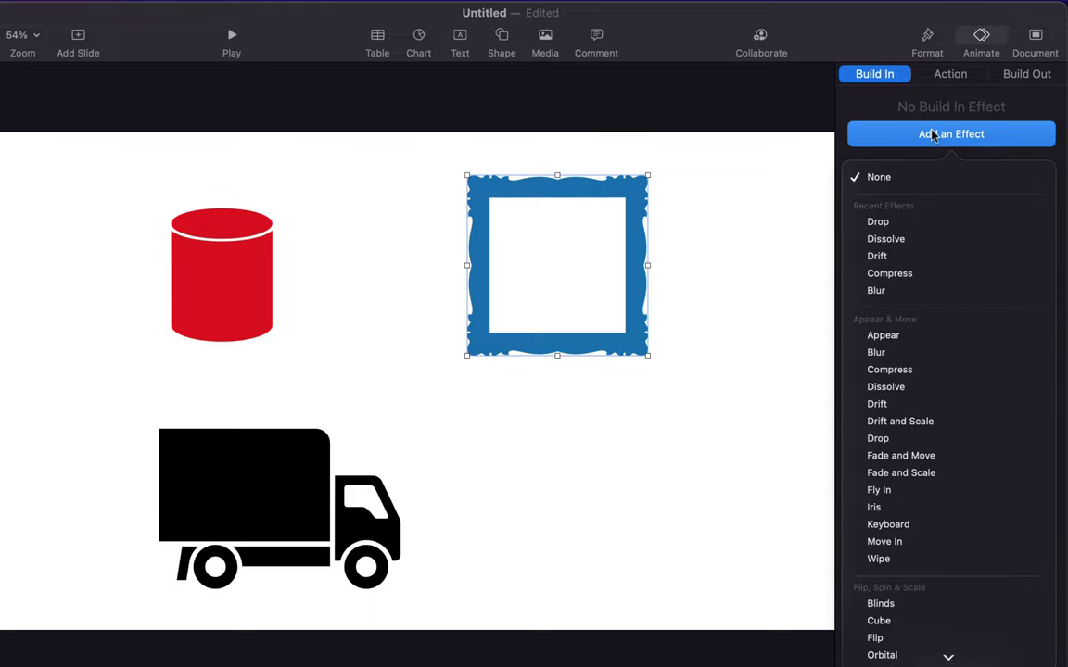
left_click(898, 497)
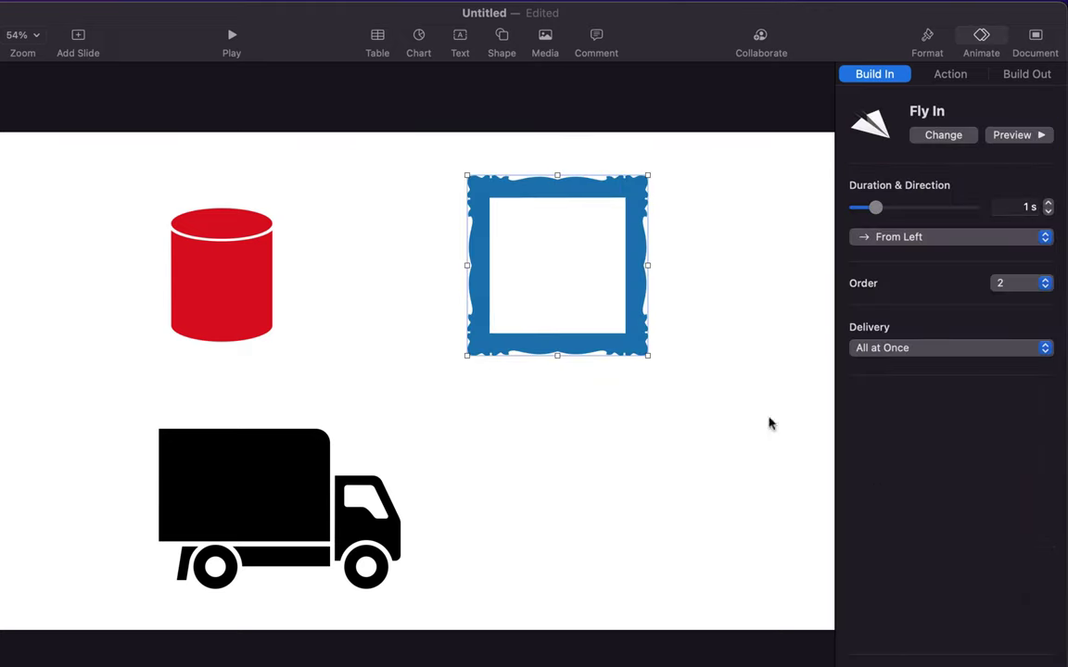
left_click(220, 260)
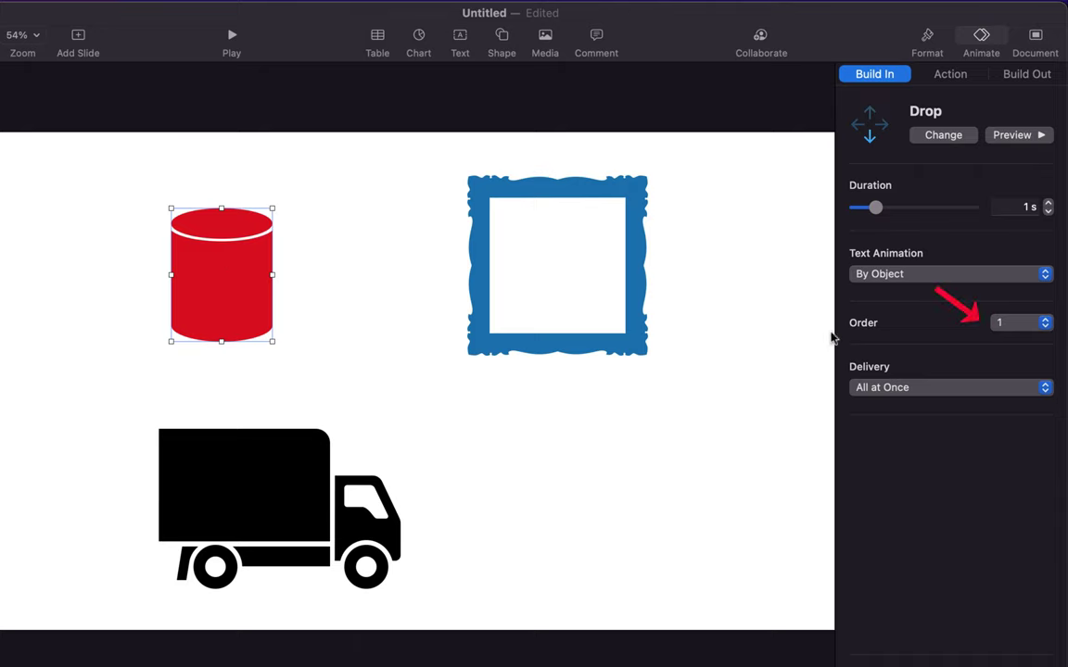
left_click(644, 204)
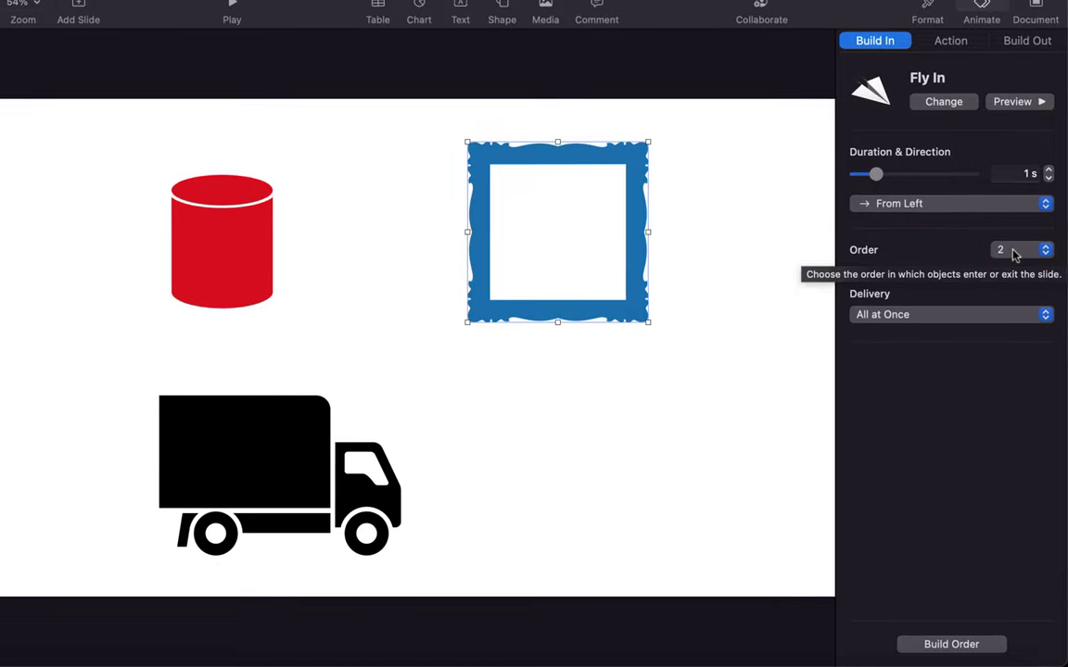
left_click(944, 643)
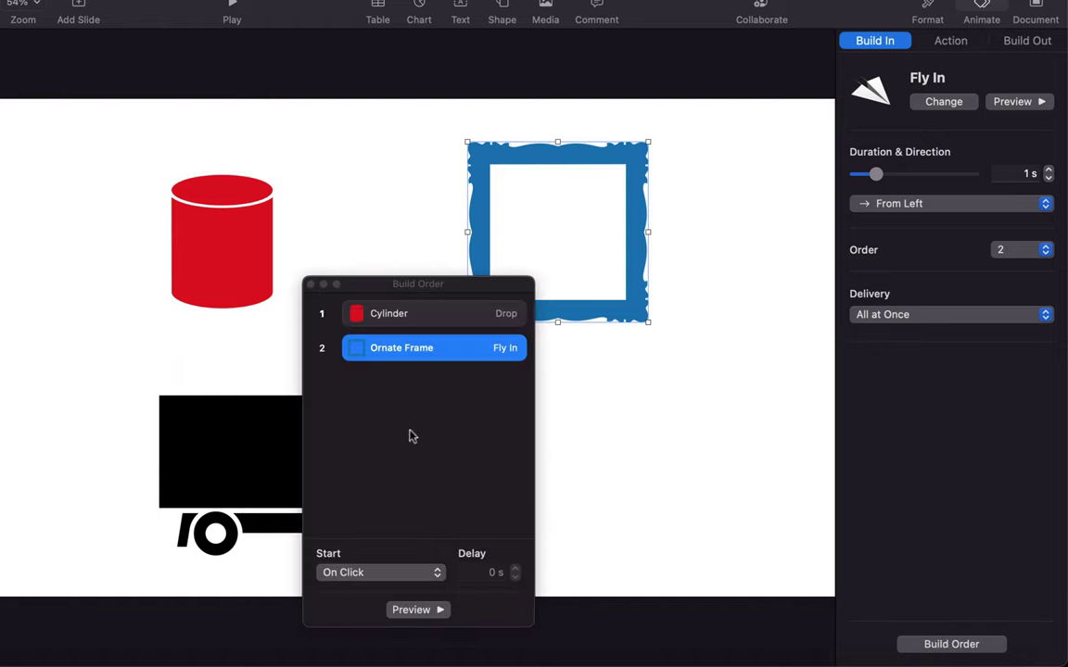
left_click(400, 320)
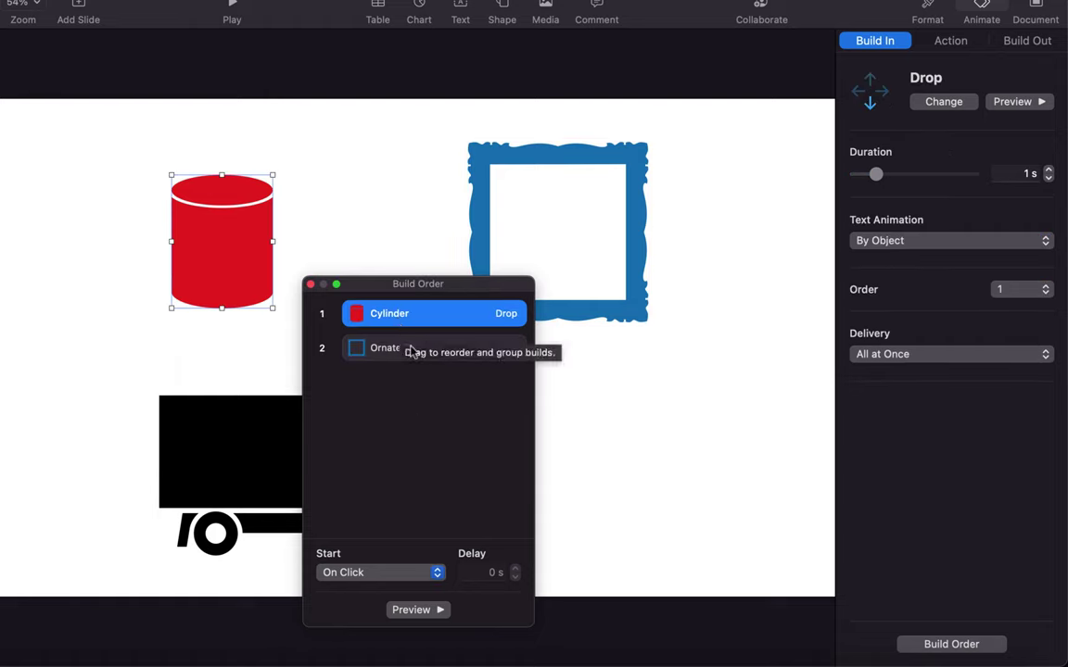
left_click(412, 351)
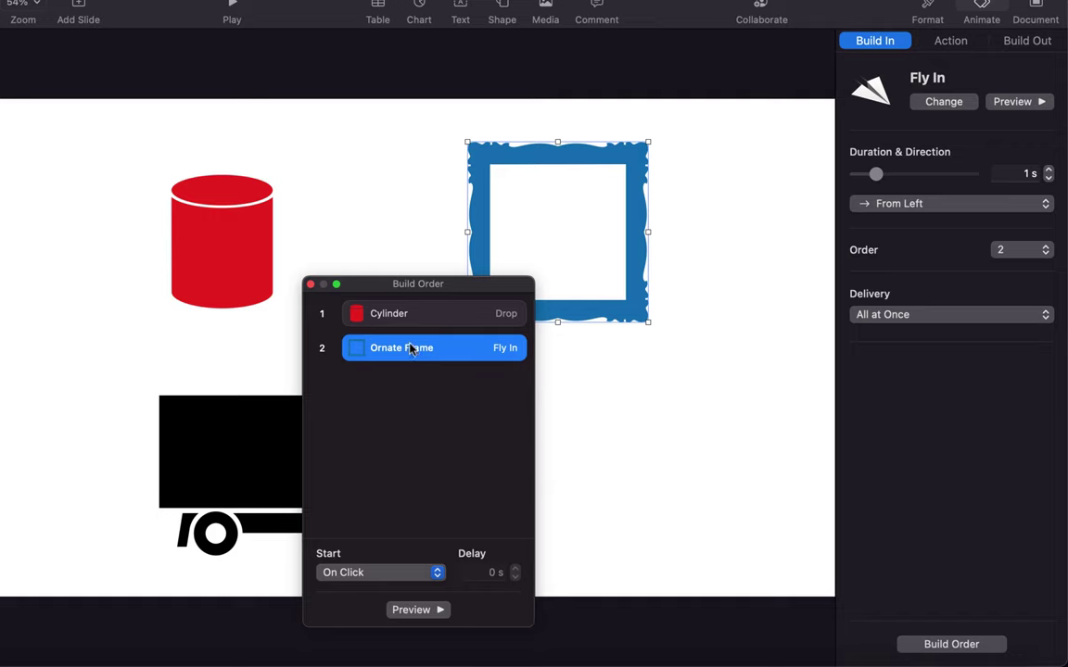
left_click(361, 573)
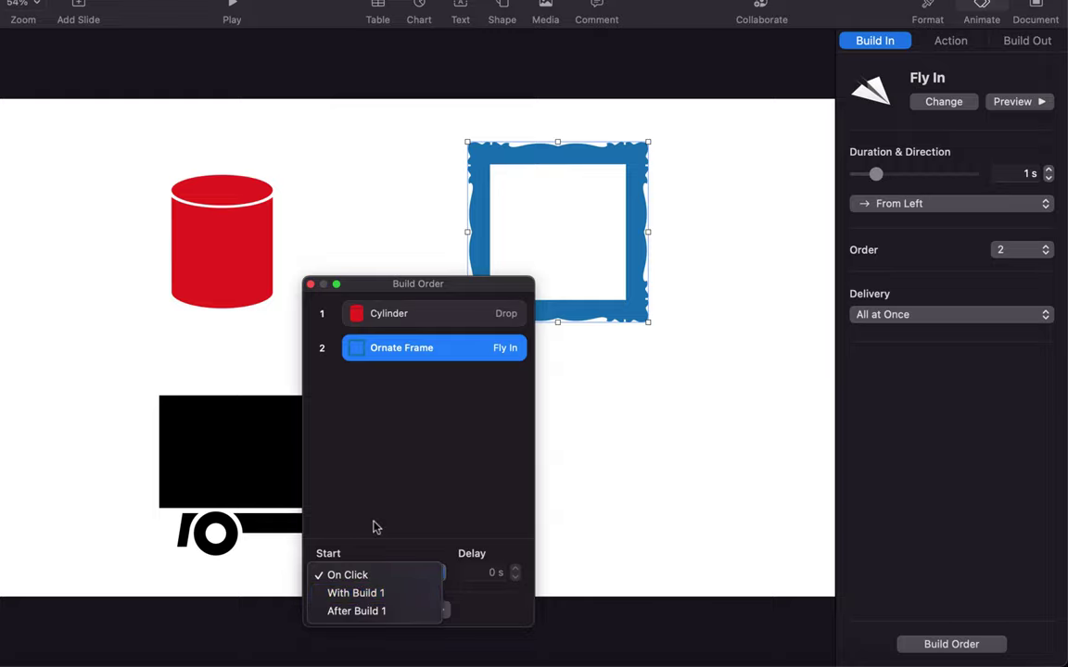
left_click(377, 473)
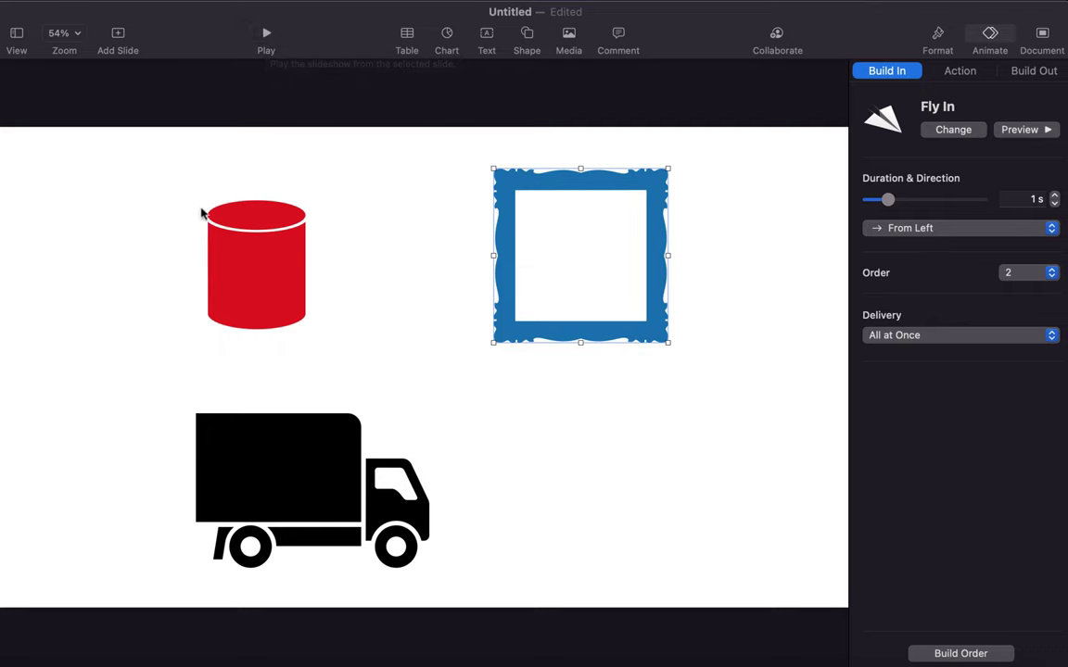
- Add a Move action with no acceleration to the cylinder, ending in the middle of the ornate frame
left_click(247, 265)
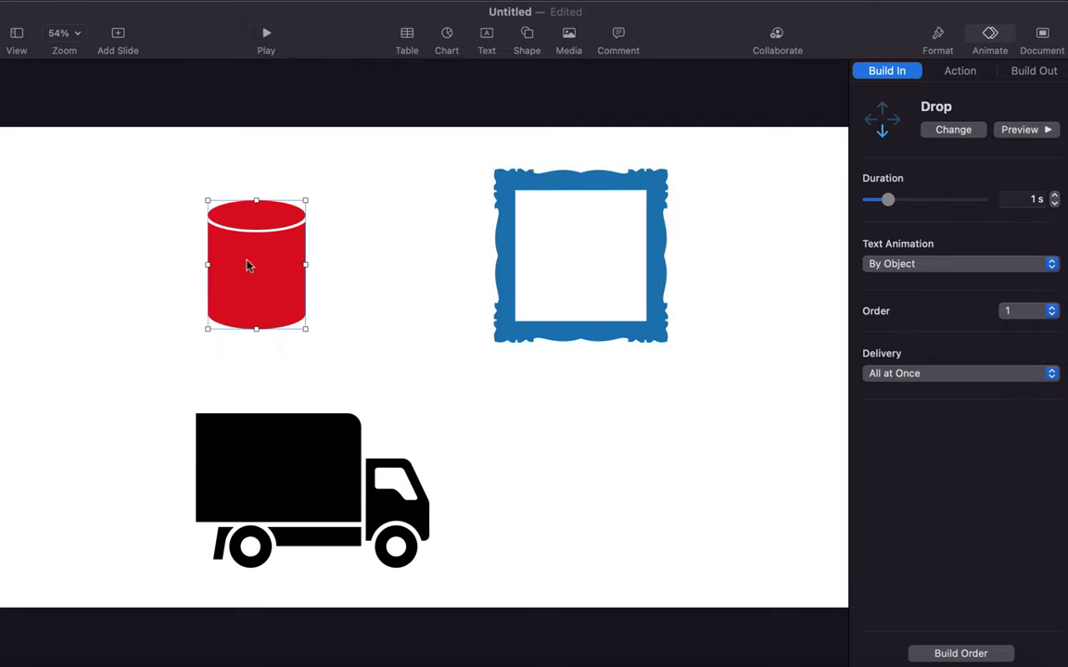
left_click(955, 74)
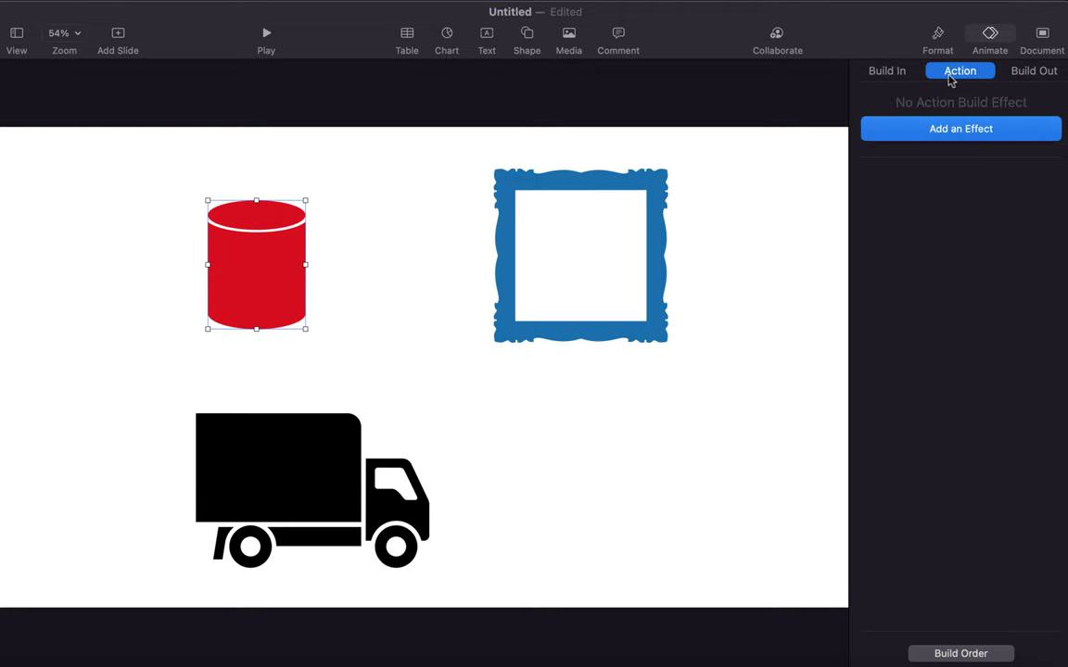
left_click(950, 130)
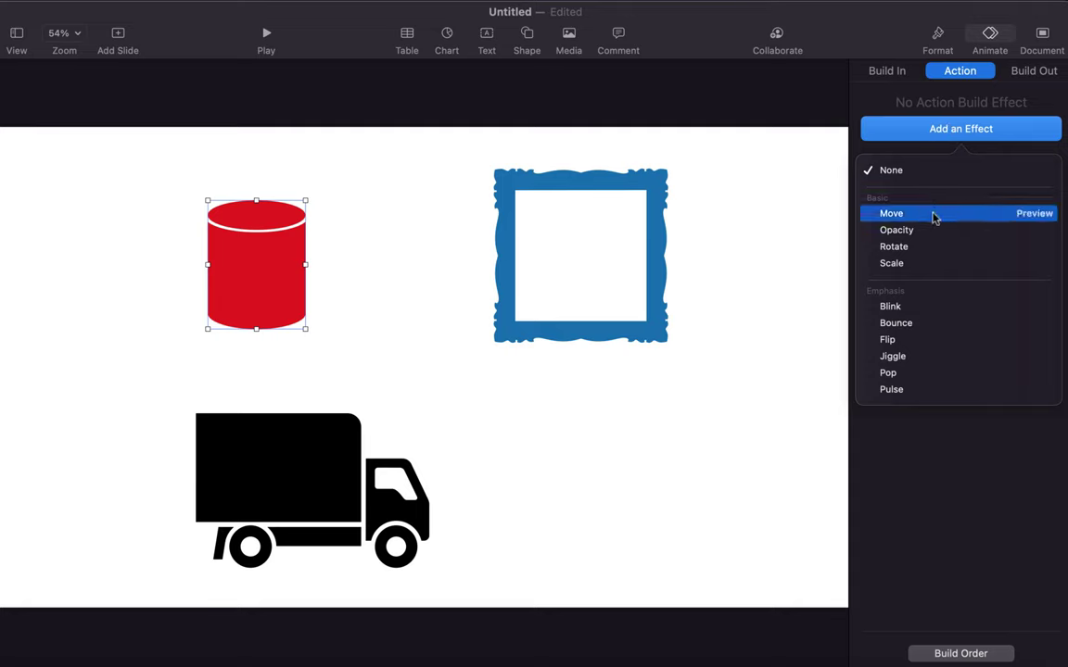
left_click(933, 213)
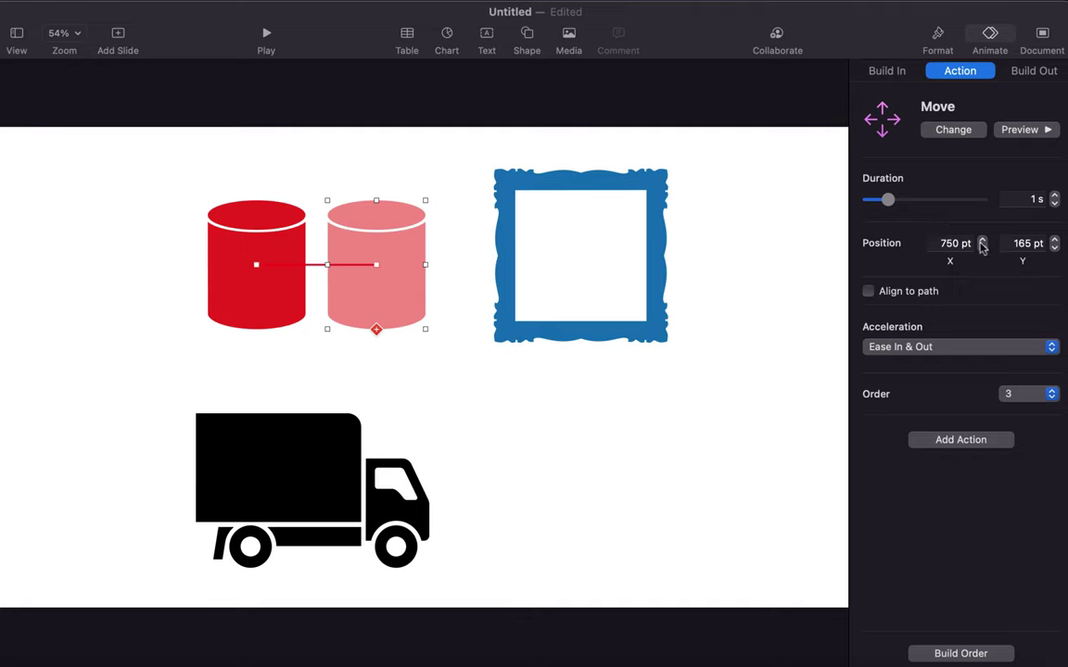
left_click(924, 347)
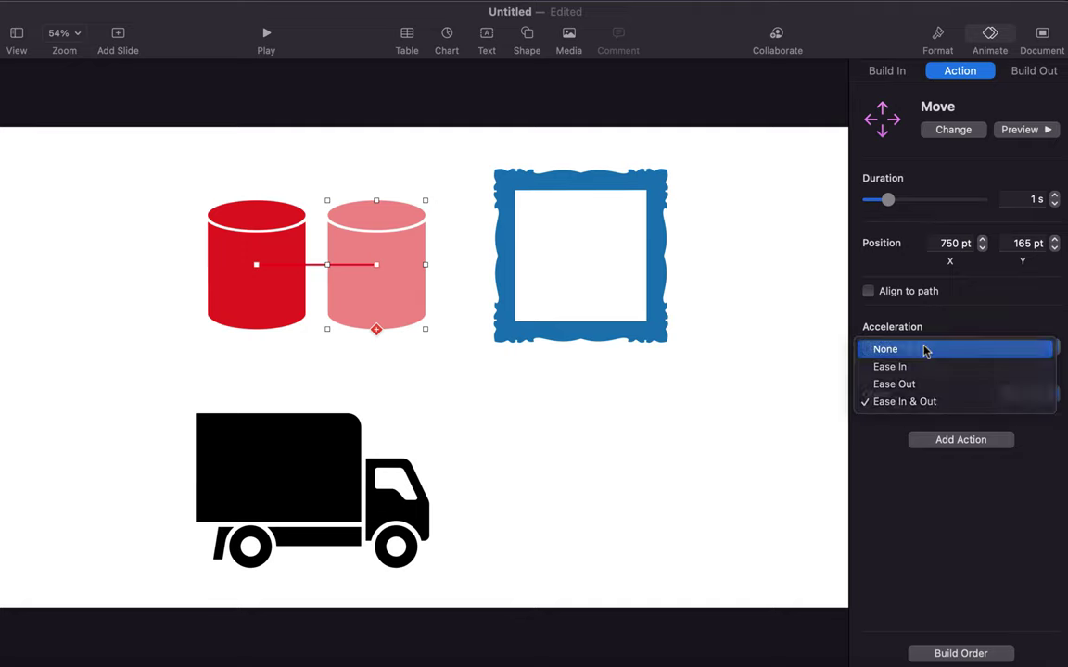
left_click(924, 350)
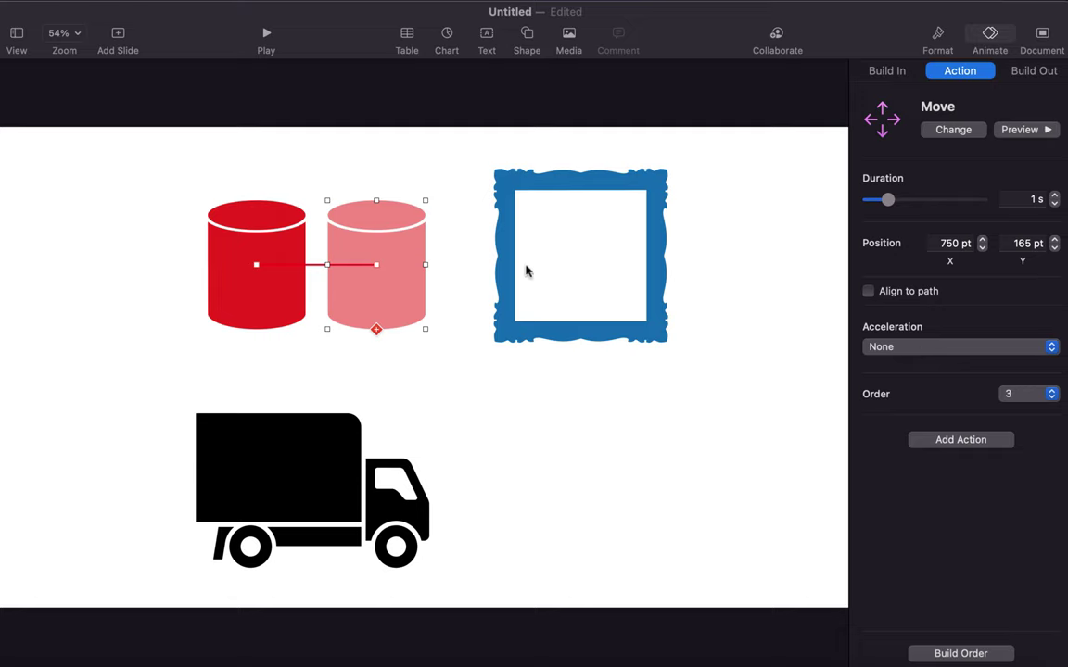
left_click_drag(381, 268, 586, 259)
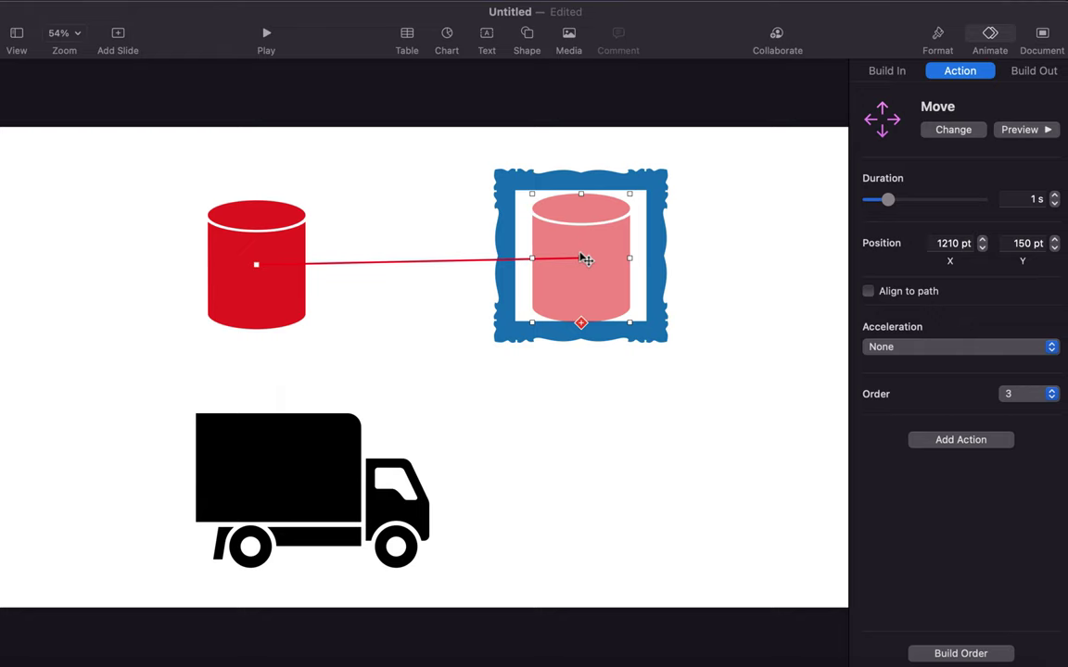
left_click(931, 654)
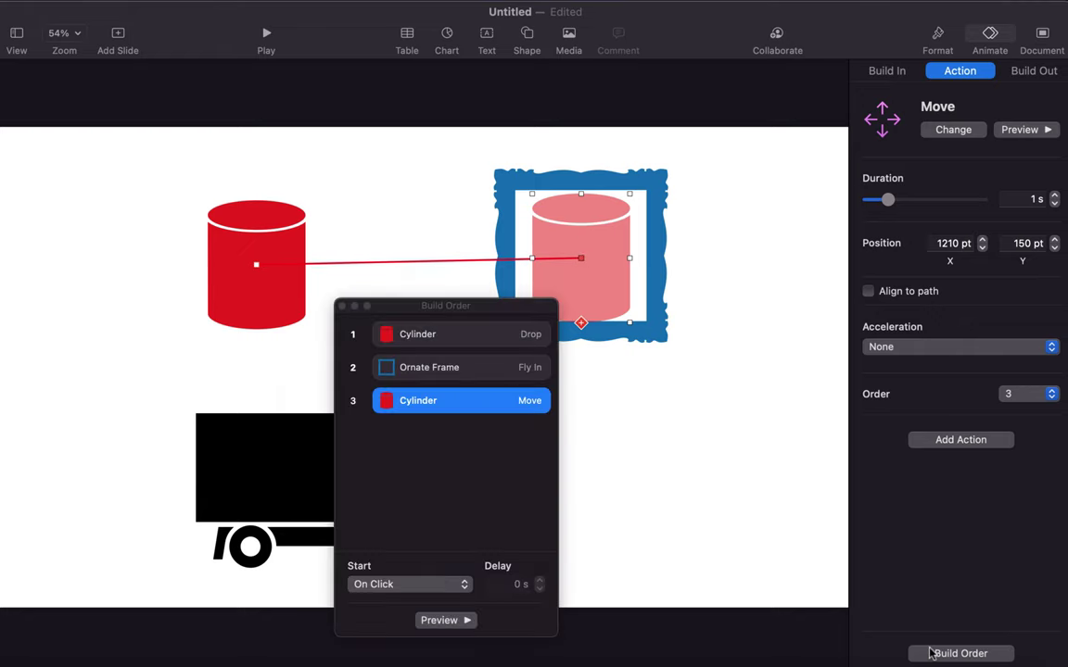
- Set the cylinder's Move to start After Build 2 with a 0.20 s delay
left_click(462, 339)
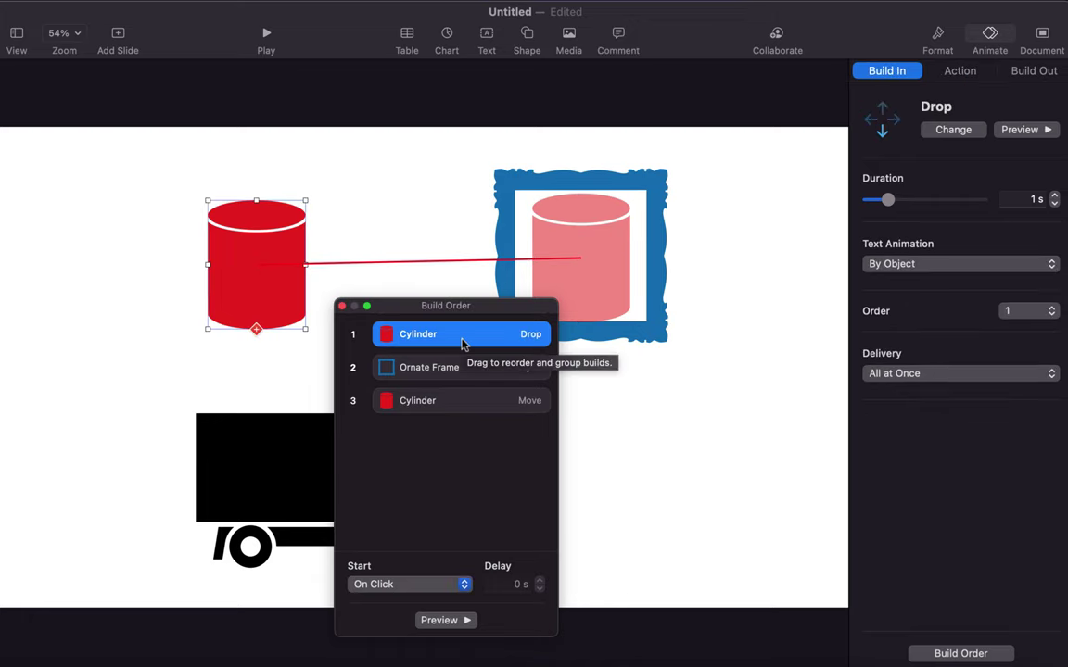
left_click(457, 367)
left_click(459, 402)
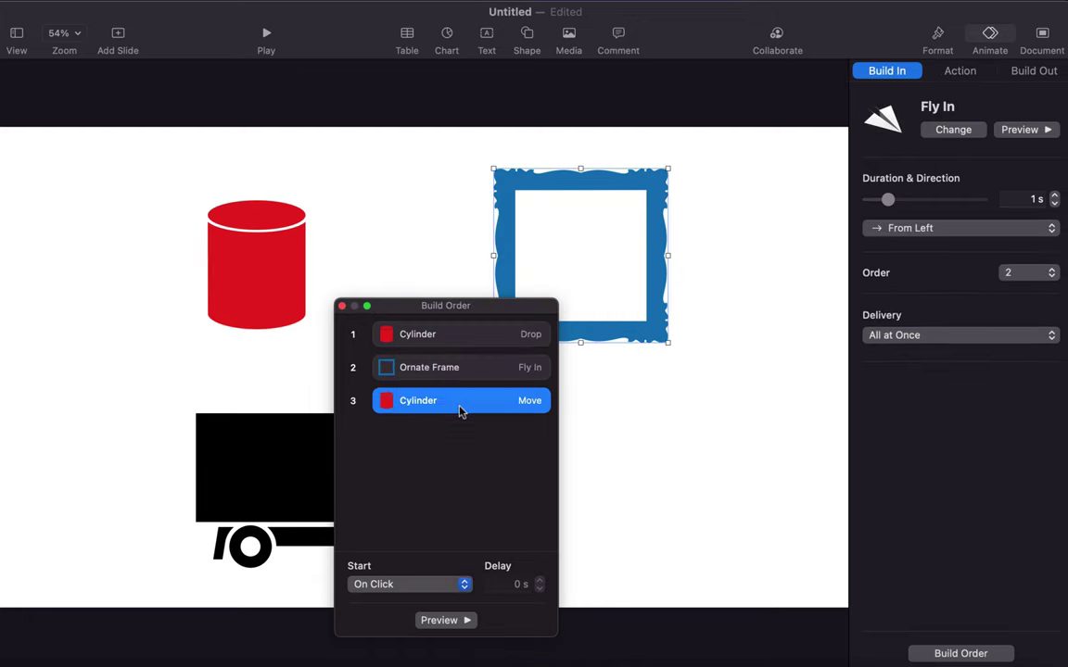
left_click(419, 586)
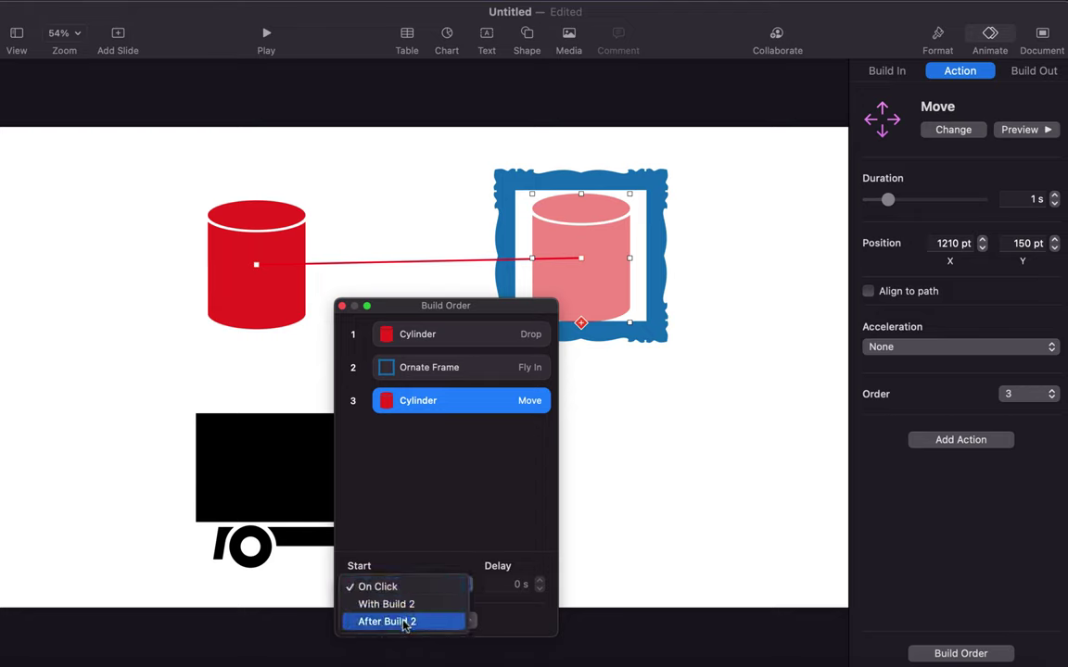
left_click(407, 622)
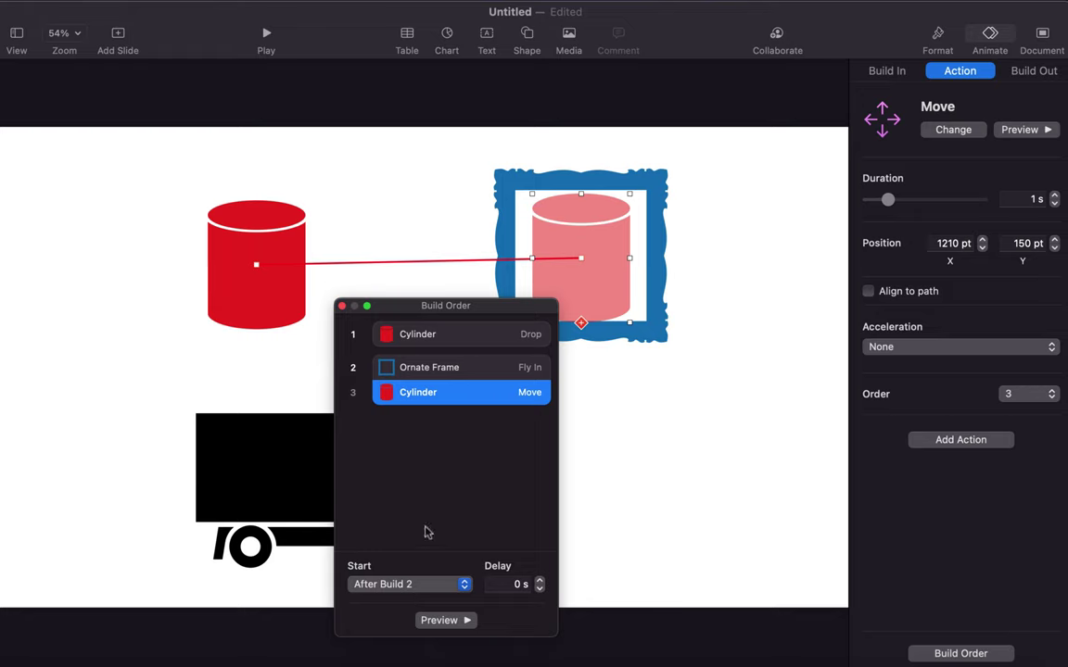
left_click(517, 586)
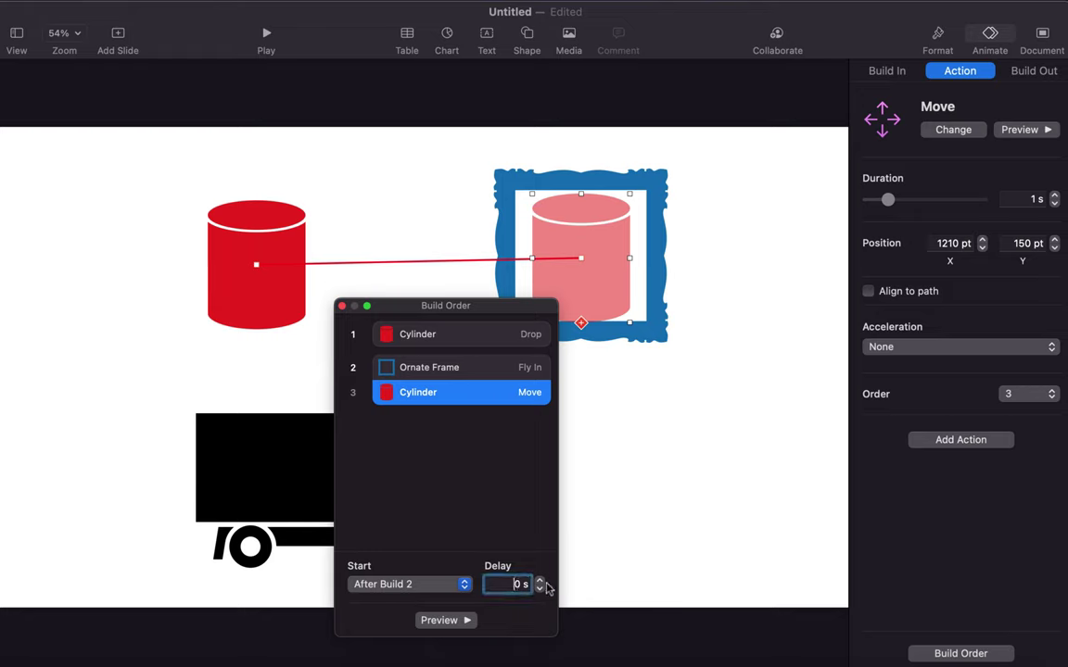
left_click(542, 581)
left_click(541, 581)
- Set the Ornate Frame's Fly In to start After Build 1, then preview the sequence
left_click(488, 368)
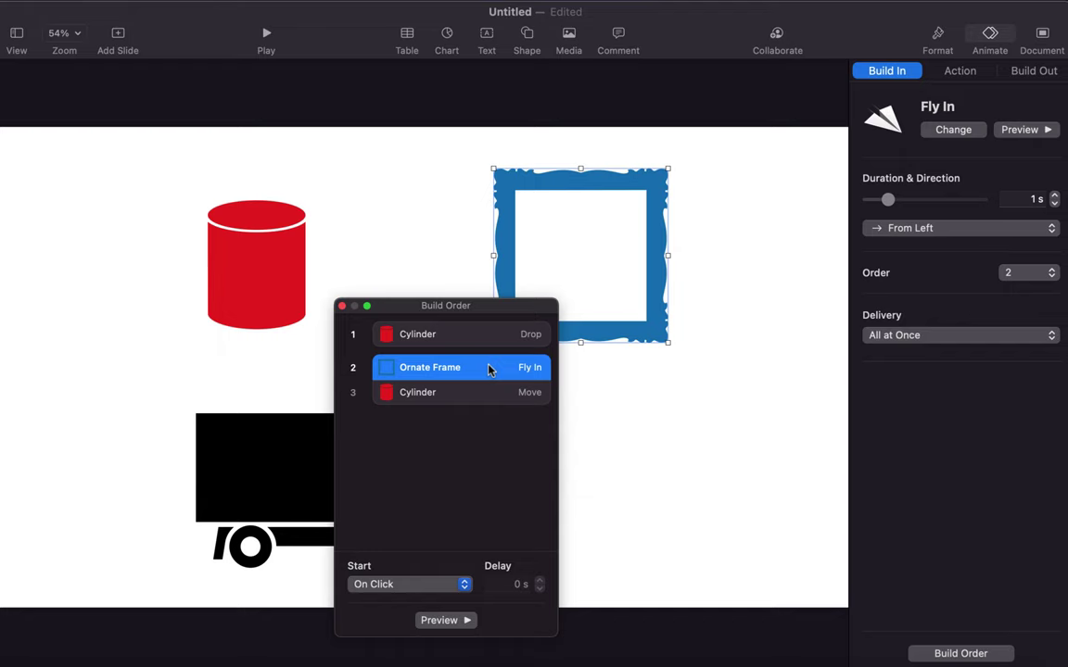
left_click(400, 585)
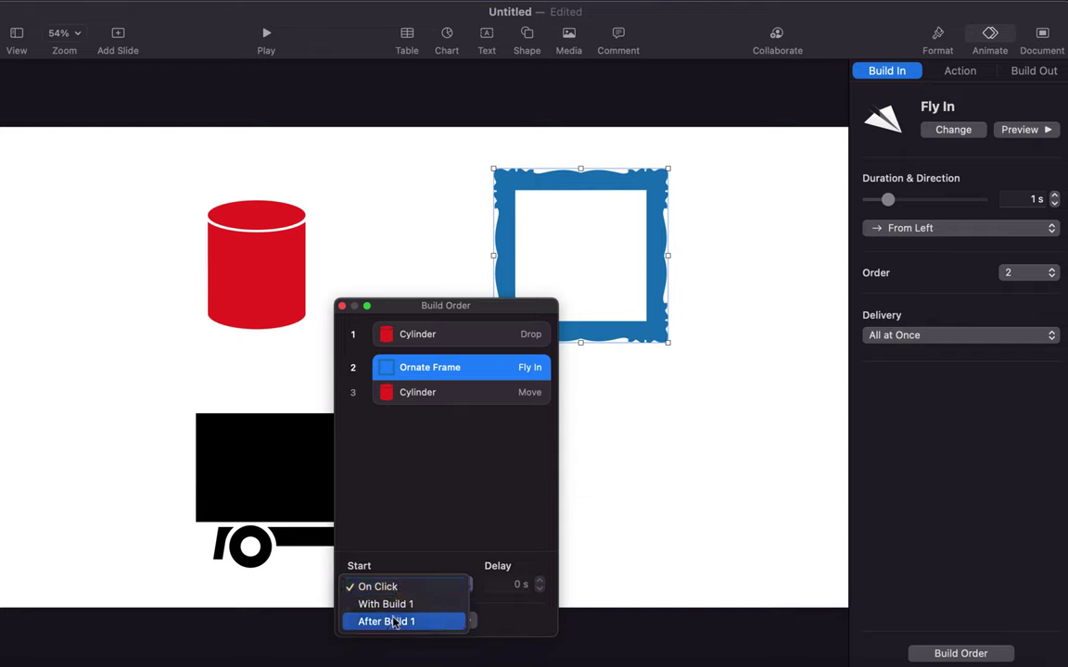
left_click(389, 622)
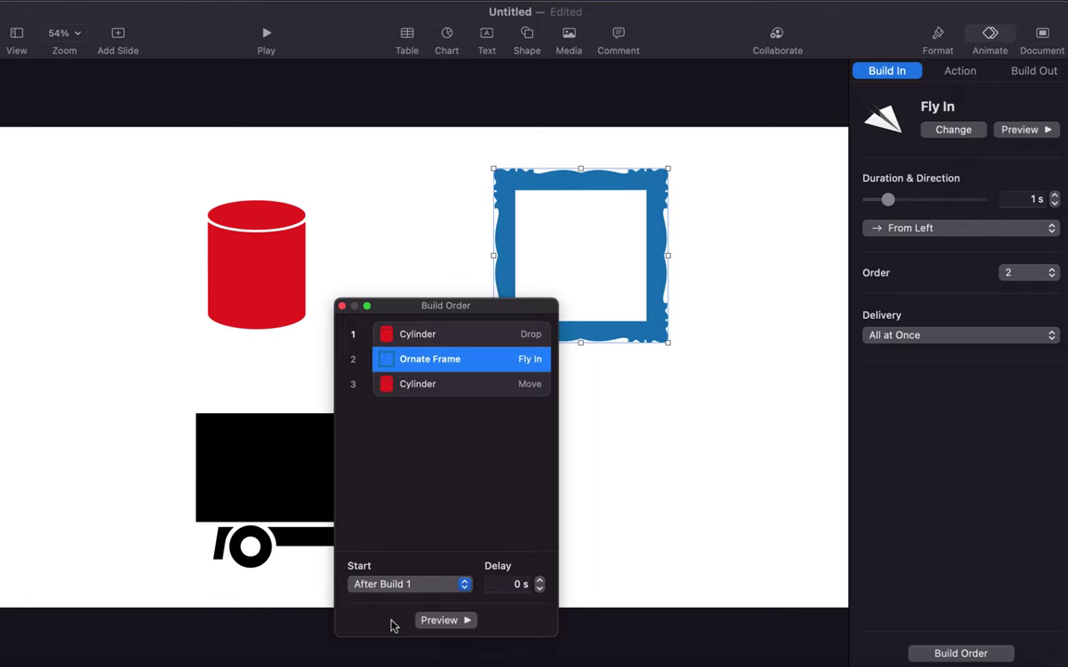
left_click(439, 622)
- Set the cylinder's Move delay to 0.80 s and duration to 1.5 s, then preview it
left_click(441, 384)
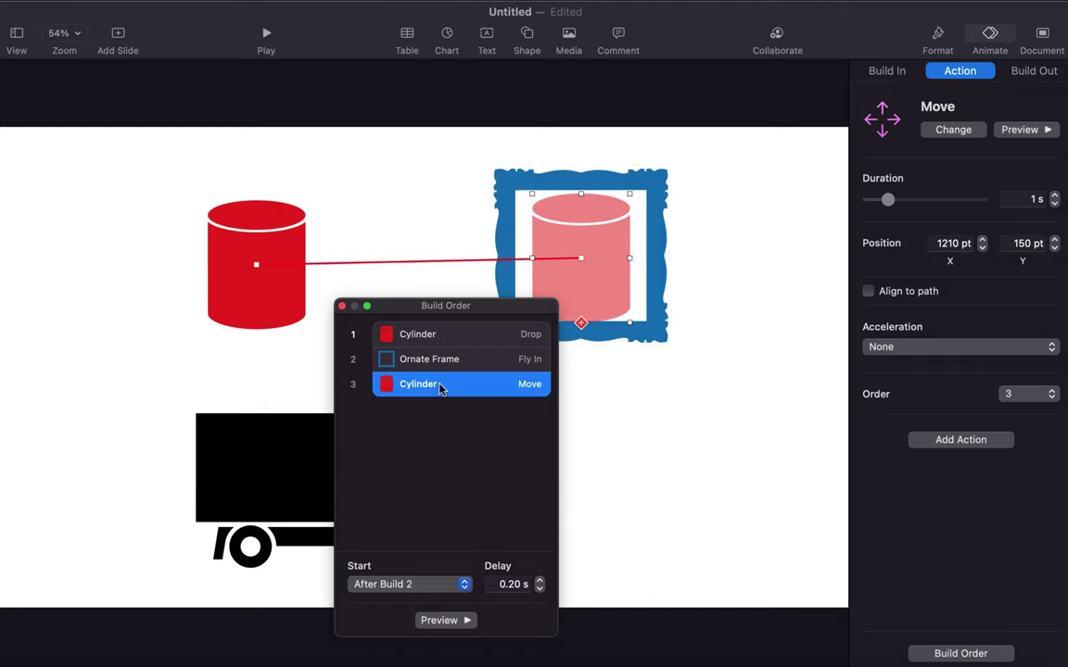
left_click(540, 581)
left_click(539, 580)
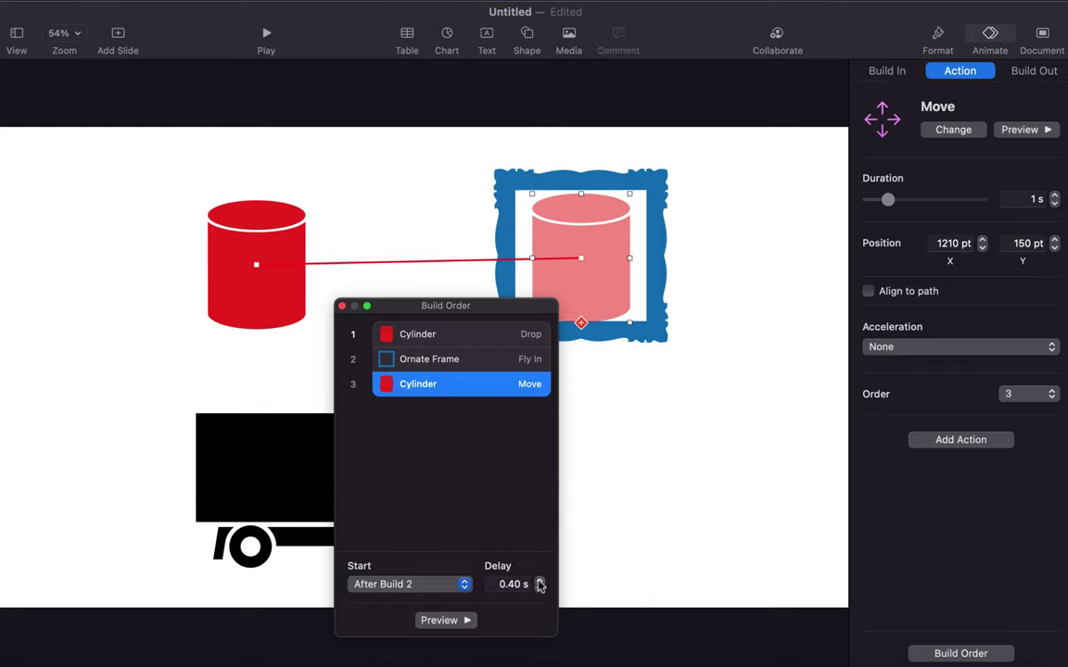
left_click(540, 581)
left_click(540, 580)
left_click(540, 581)
left_click(540, 580)
left_click_drag(888, 200, 895, 203)
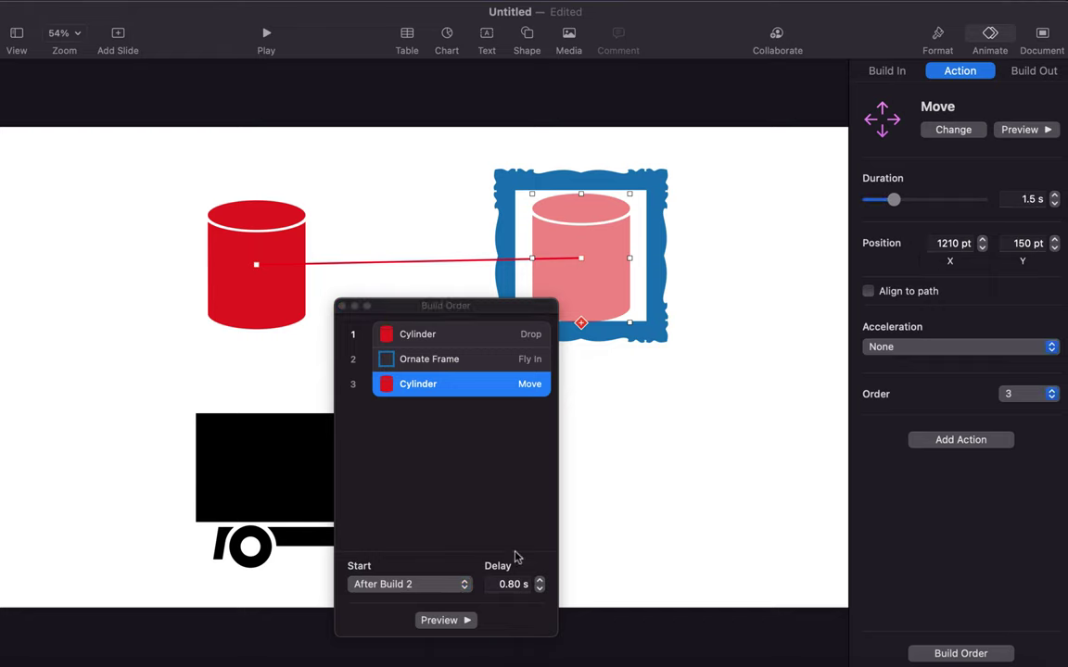
left_click_drag(469, 307, 456, 335)
left_click(425, 649)
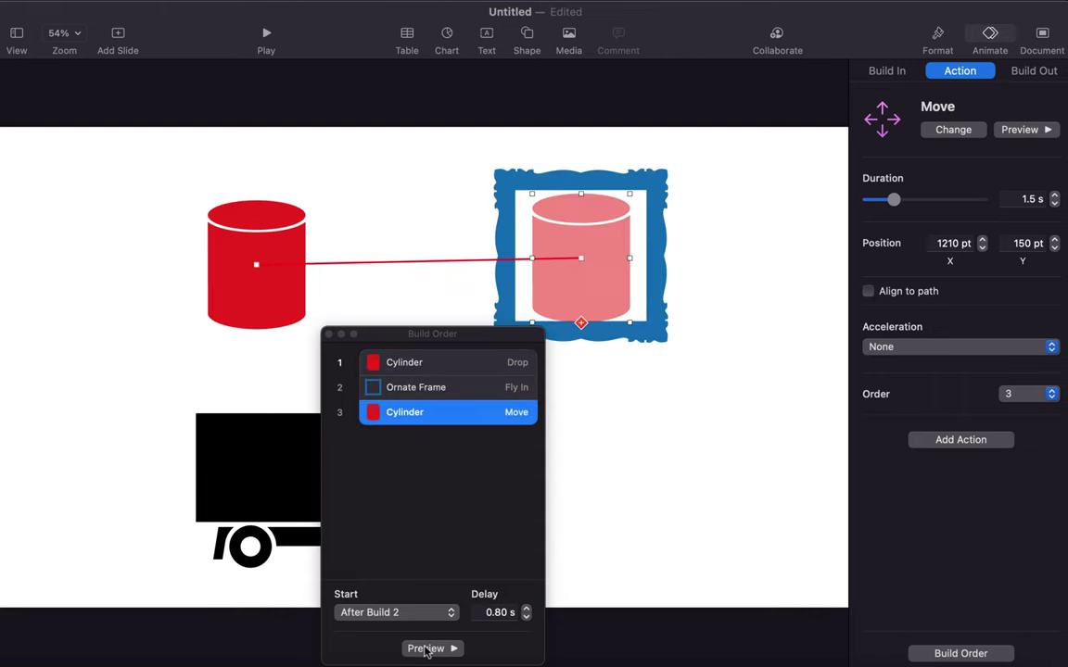
- Close the Build Order list and play the slideshow
left_click(328, 335)
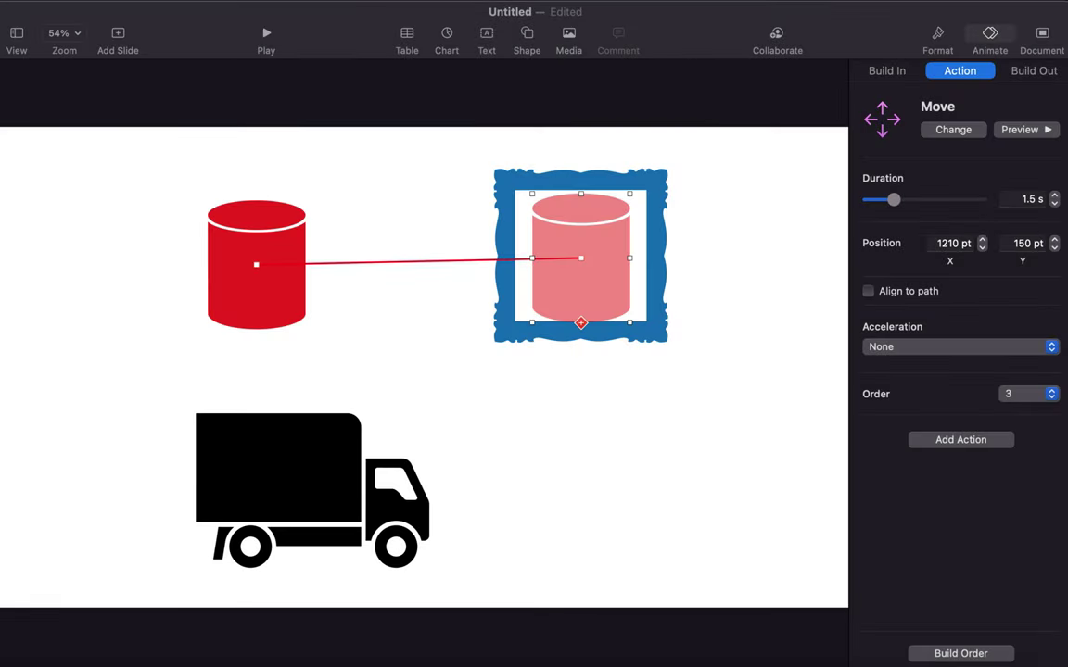
- Give the red cylinder a 1 s left-to-right Fade and Move build-out, after previewing Expand
left_click(263, 243)
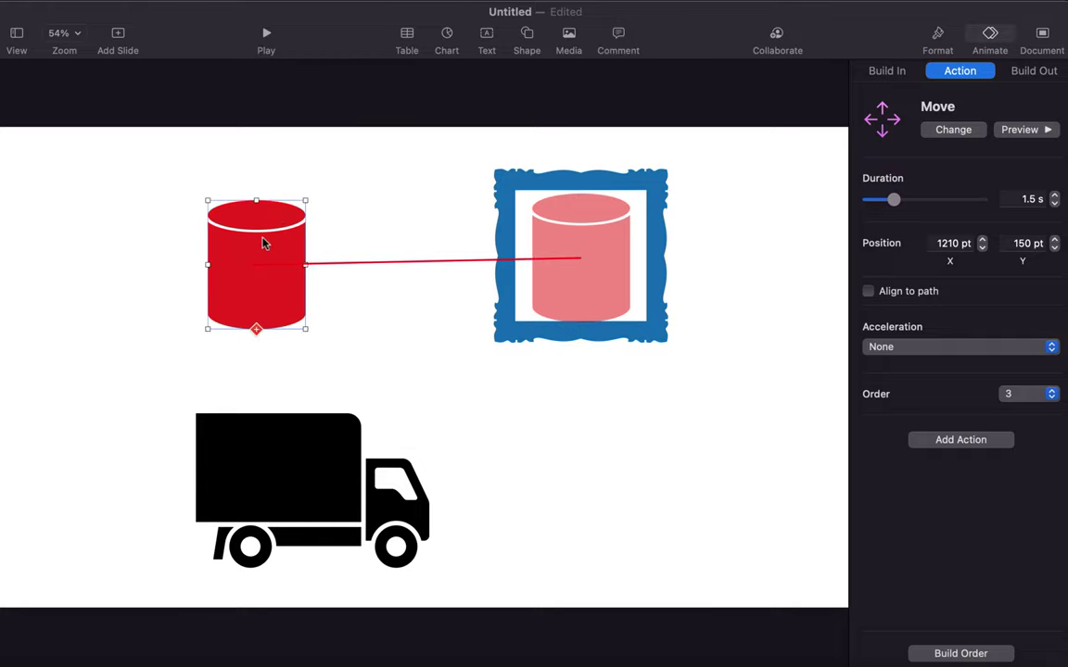
left_click(879, 72)
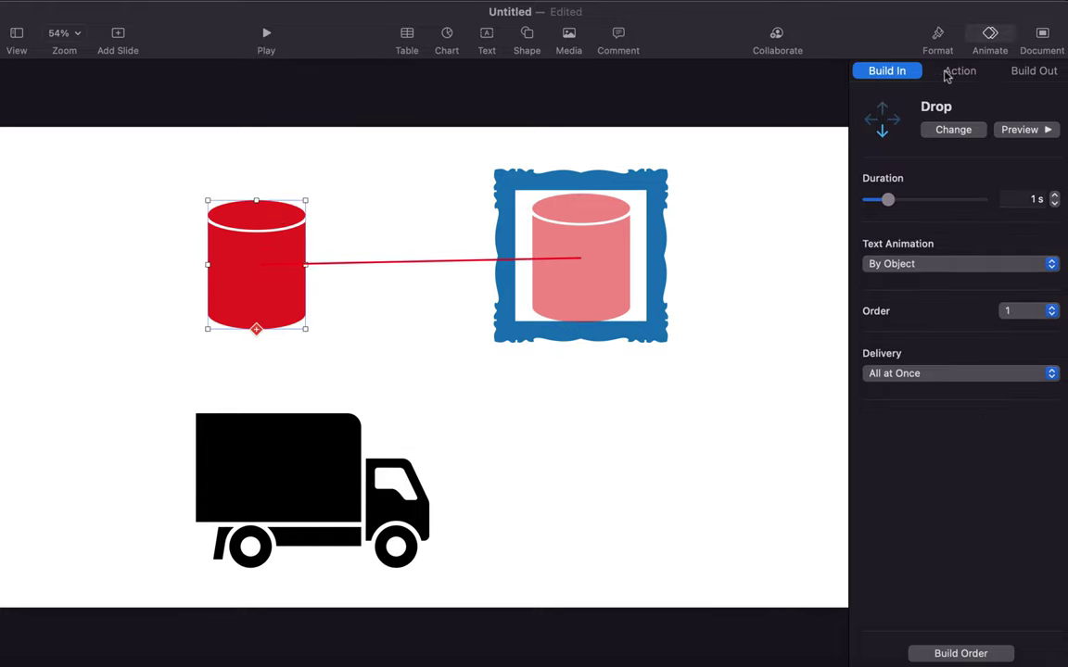
left_click(958, 74)
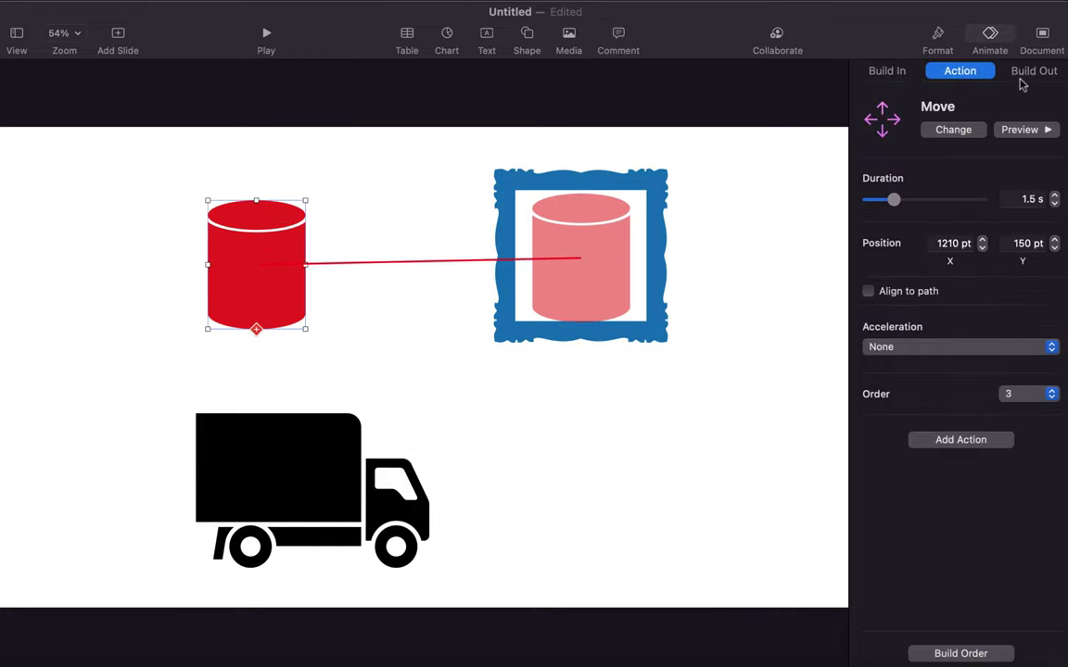
left_click(1020, 78)
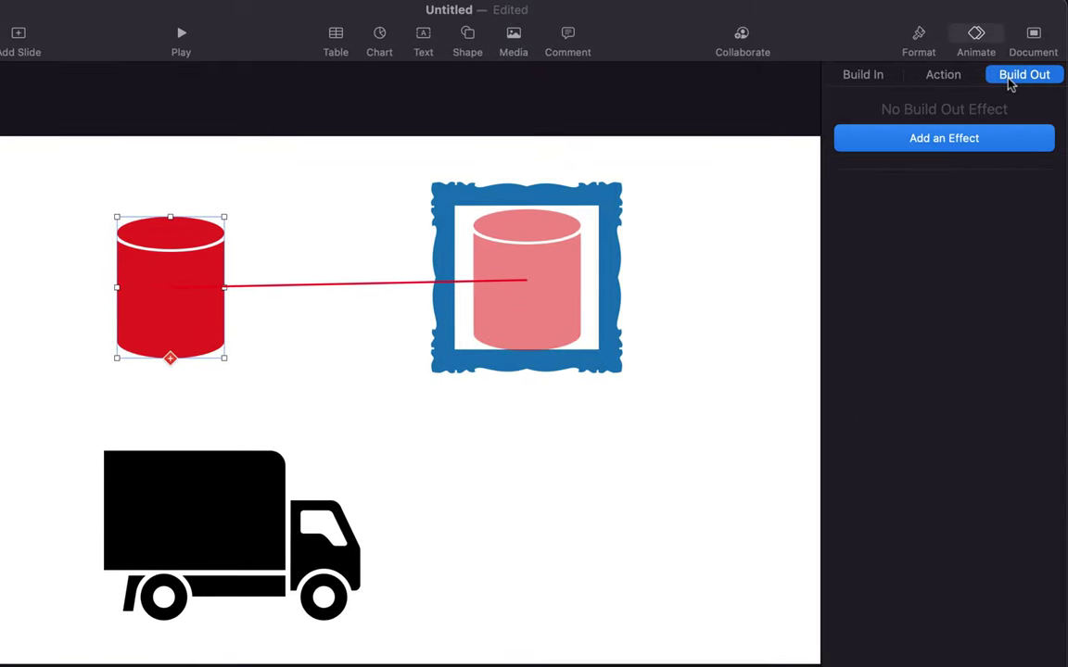
left_click(931, 139)
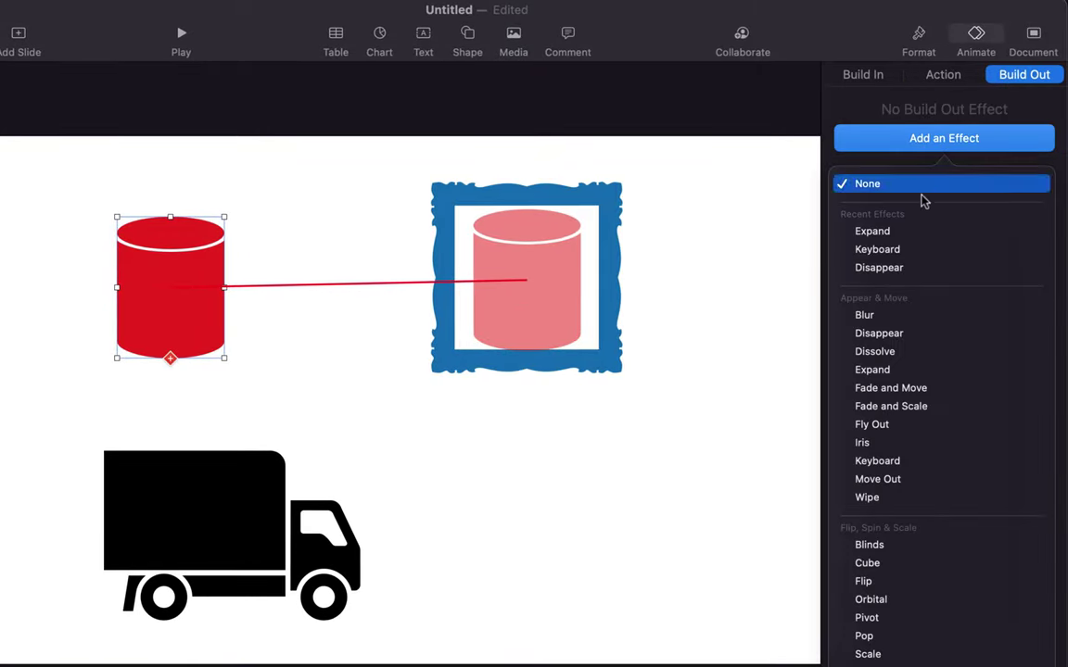
mouse_move(913, 239)
left_click(1016, 239)
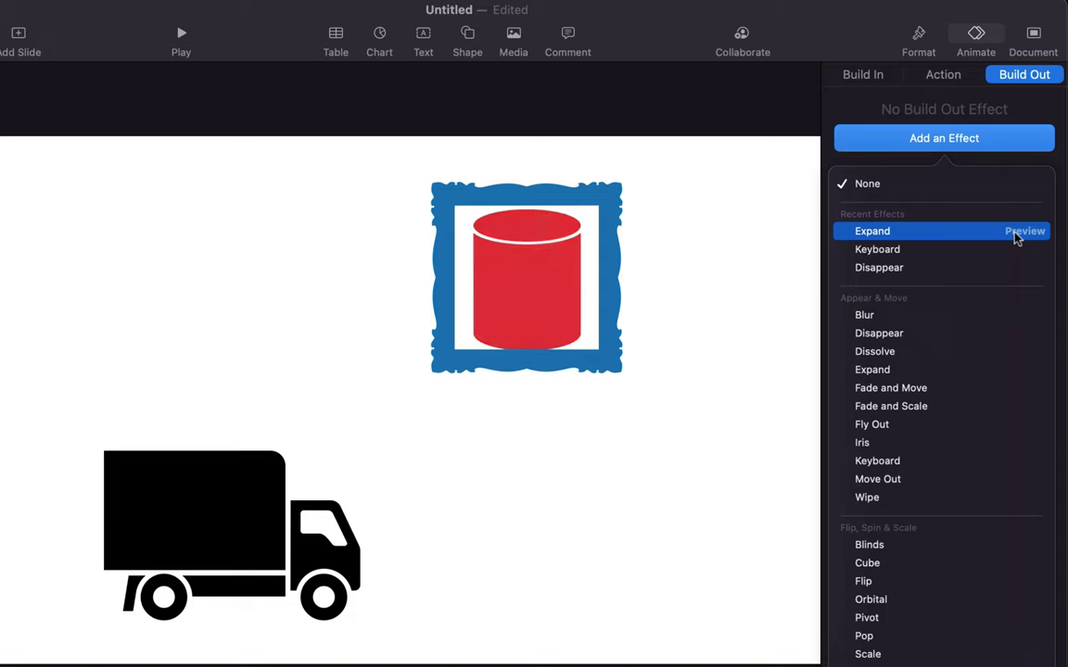
mouse_move(988, 345)
mouse_move(977, 381)
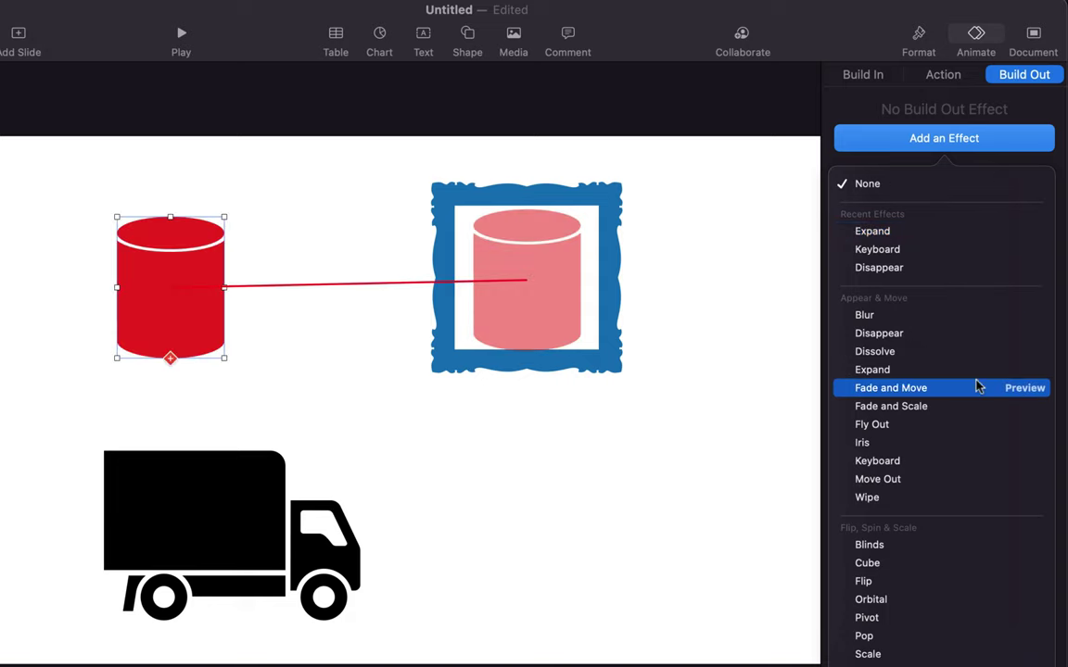
left_click(1013, 390)
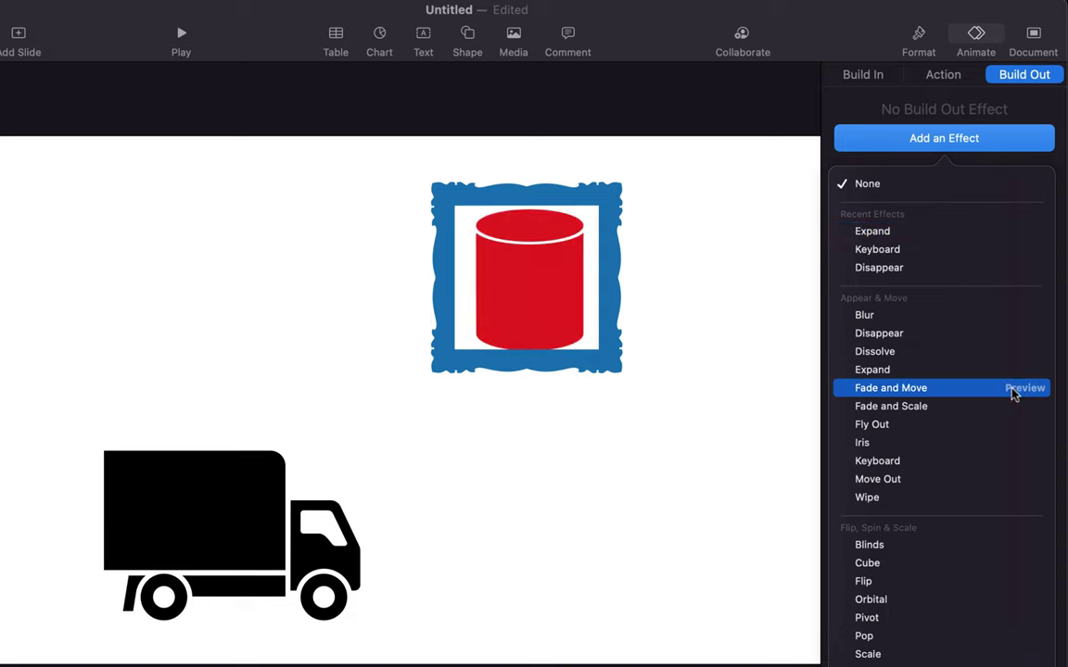
left_click(939, 389)
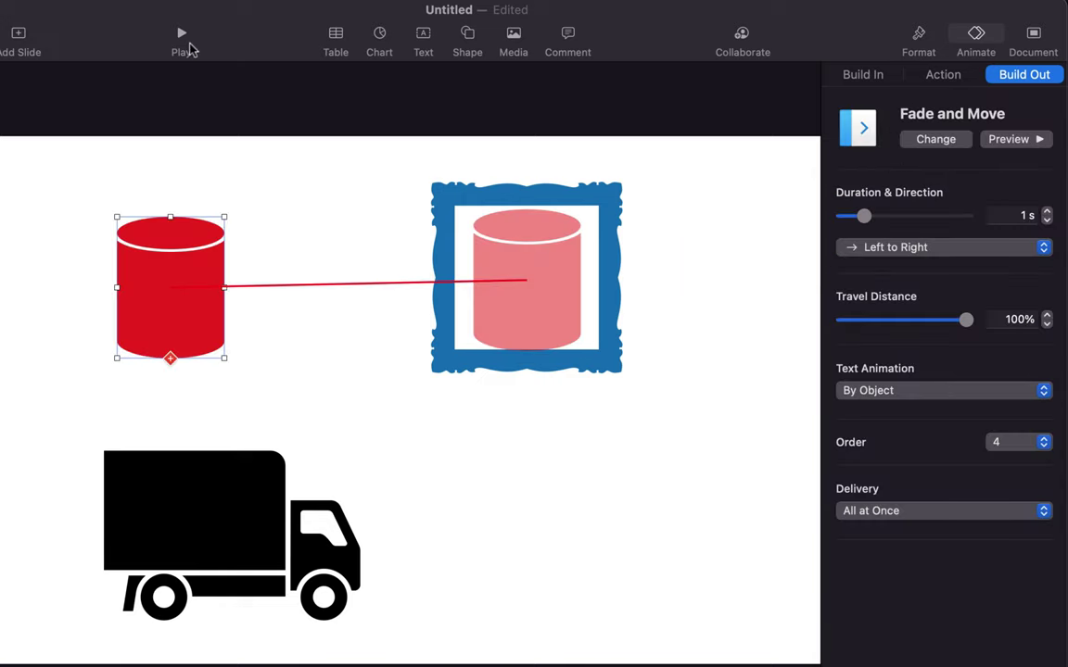
key("super+alt+b")
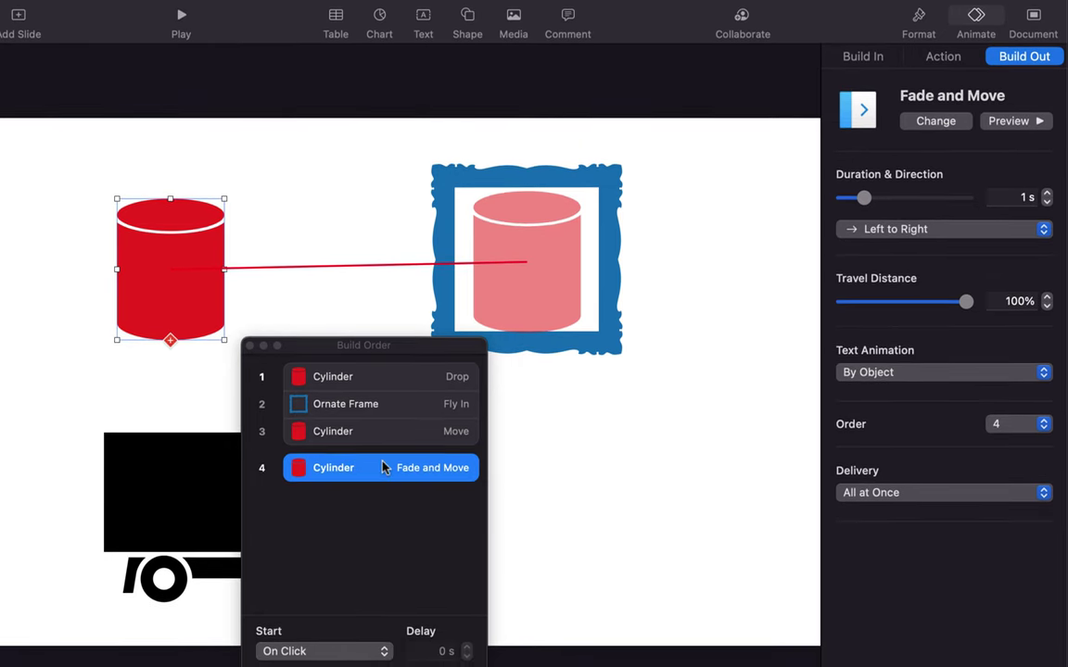
left_click(375, 431)
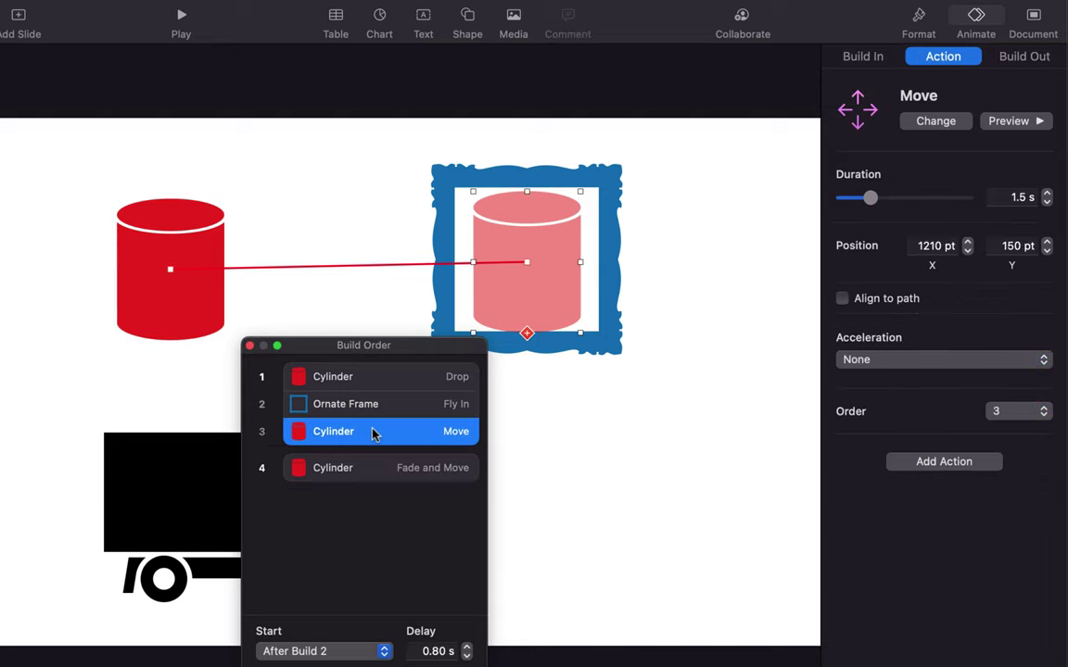
left_click(376, 470)
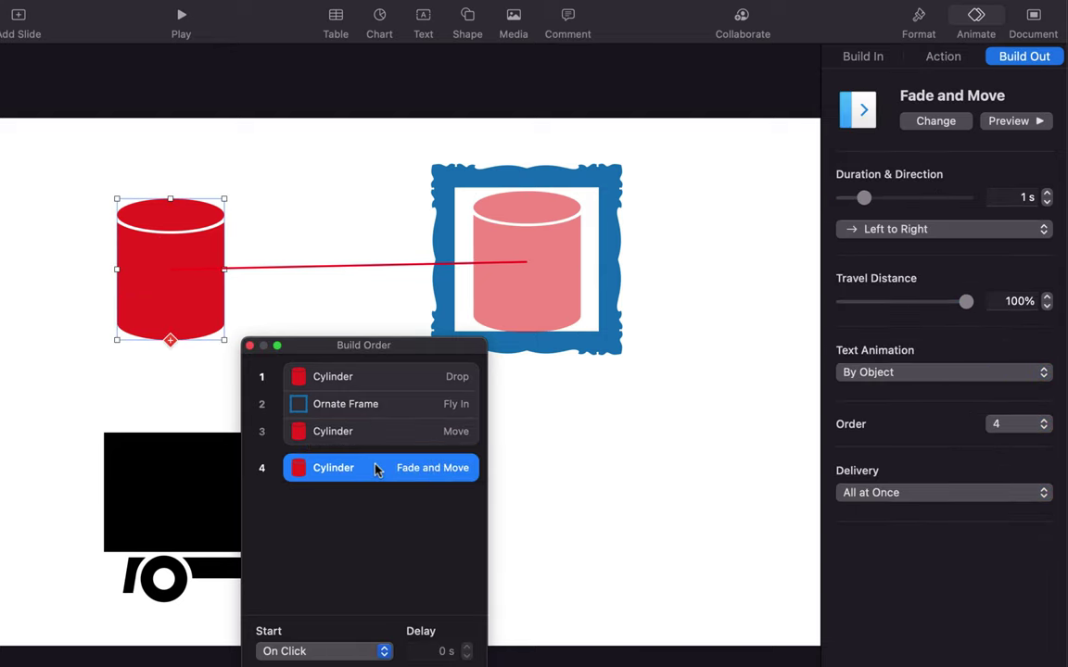
left_click(327, 653)
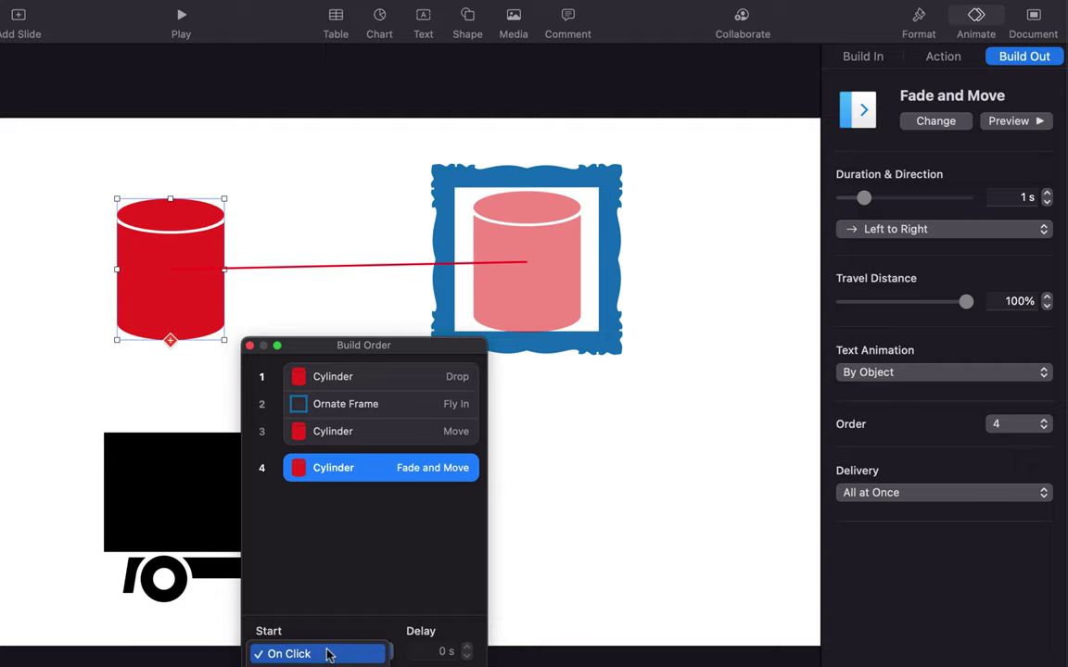
left_click(249, 346)
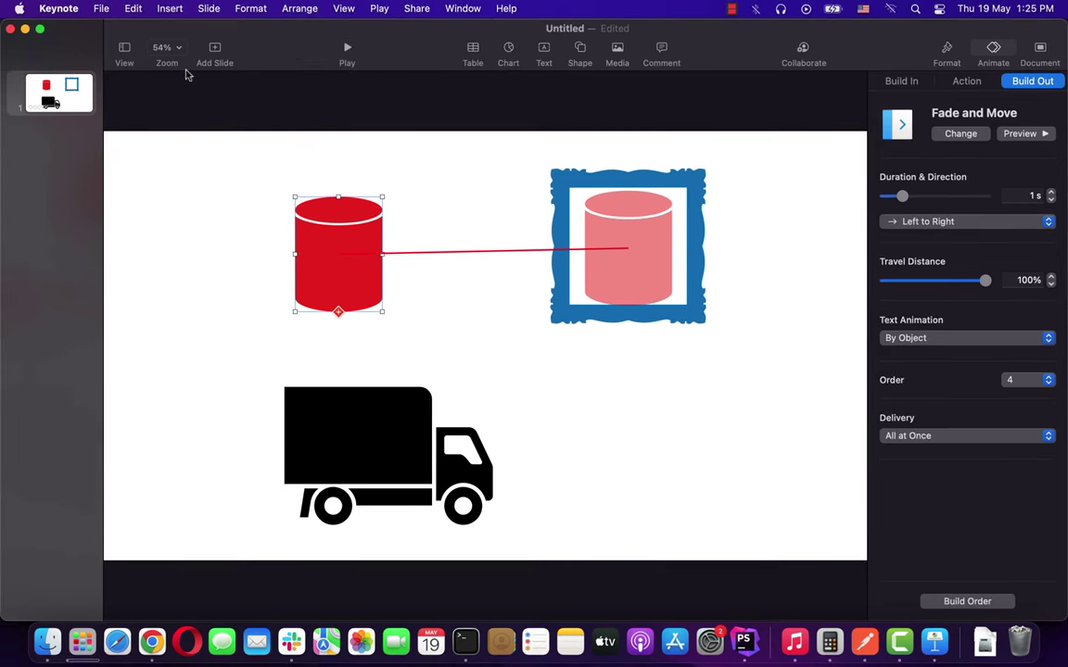
- Duplicate slide 1 and give it a 2-second Magic Move transition into the copy
left_click(61, 95)
key("super+d")
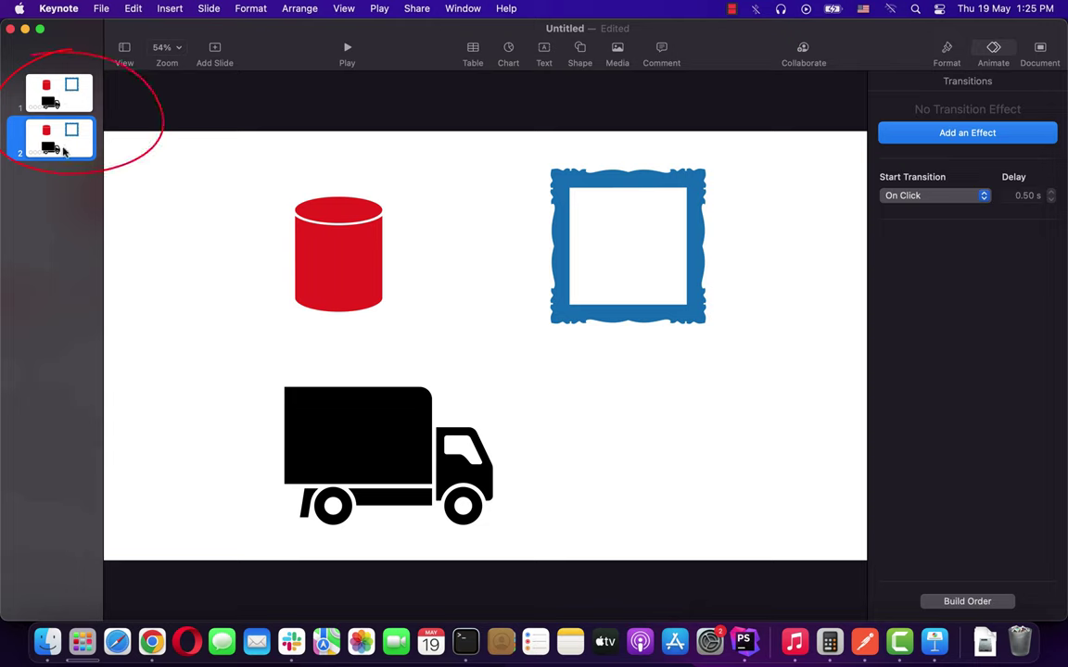
left_click(58, 99)
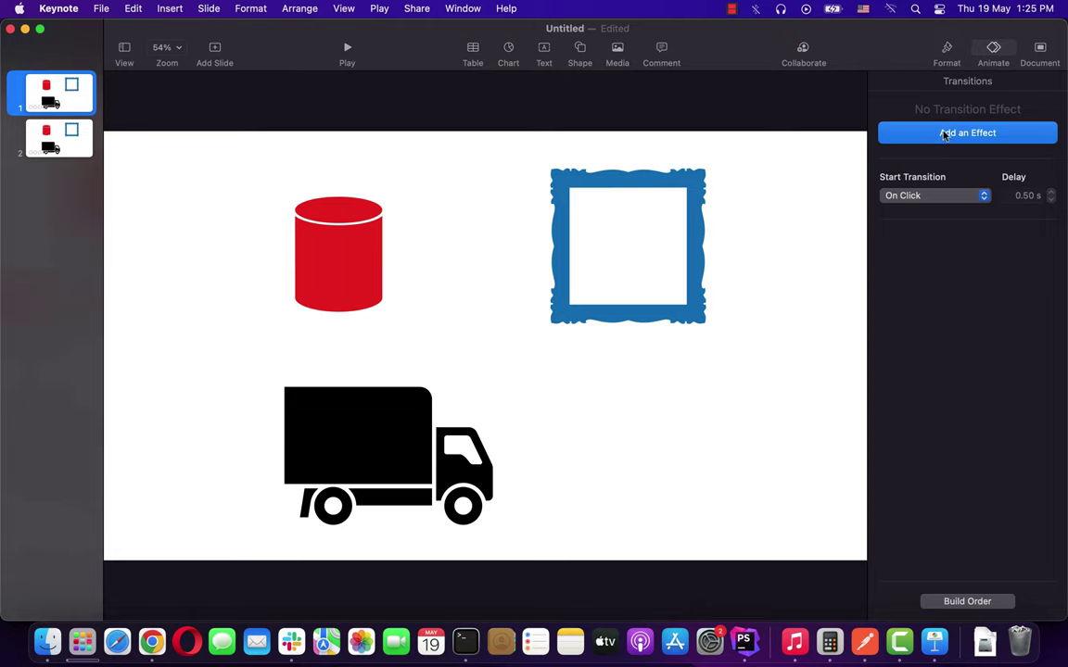
left_click(944, 135)
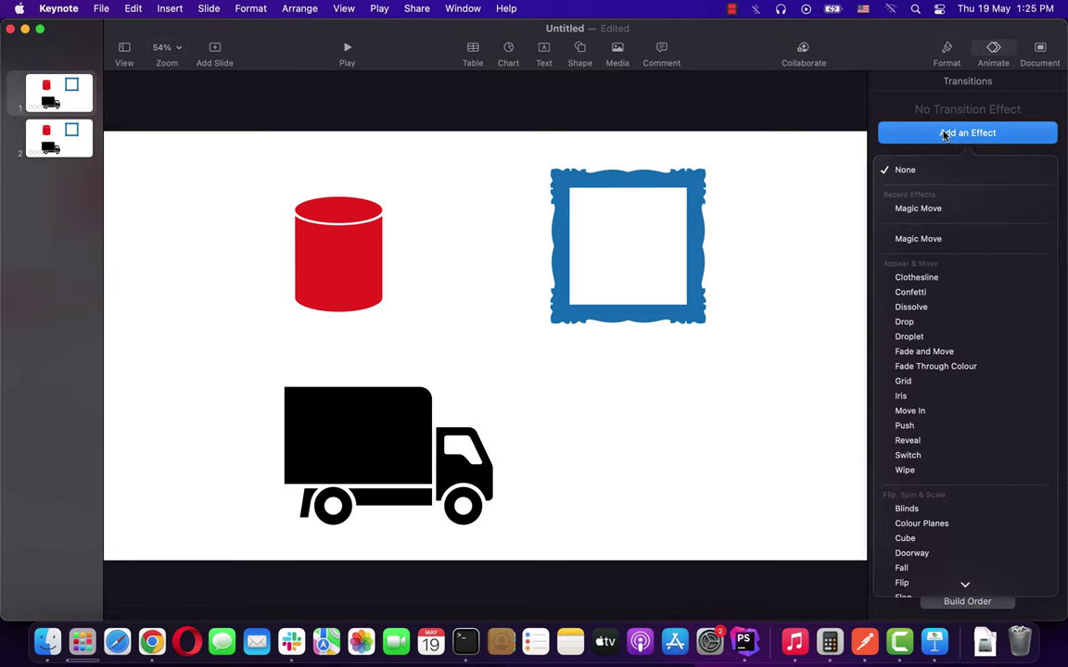
left_click(917, 209)
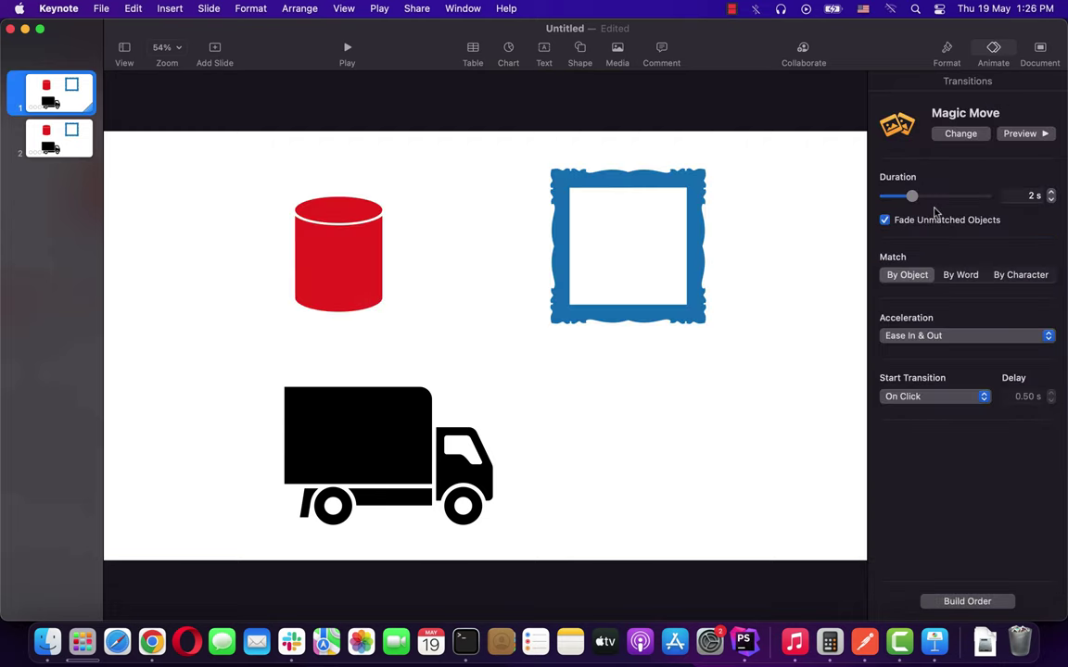
- On slide 2, drag the truck right to the lower corner and delete the red cylinder
left_click(74, 143)
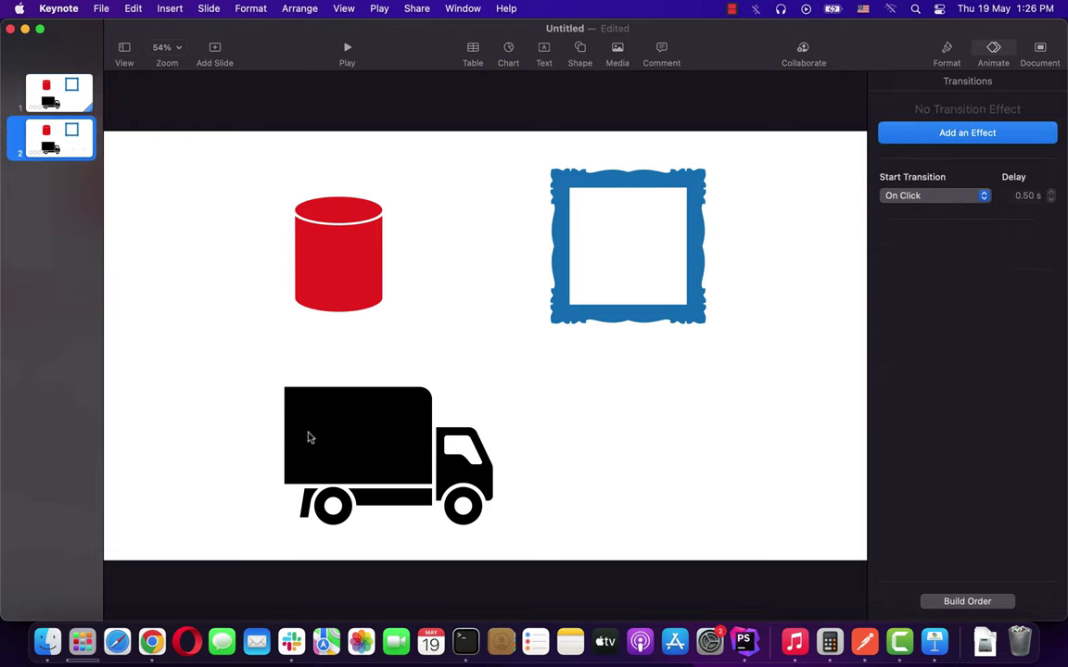
left_click_drag(329, 445, 611, 441)
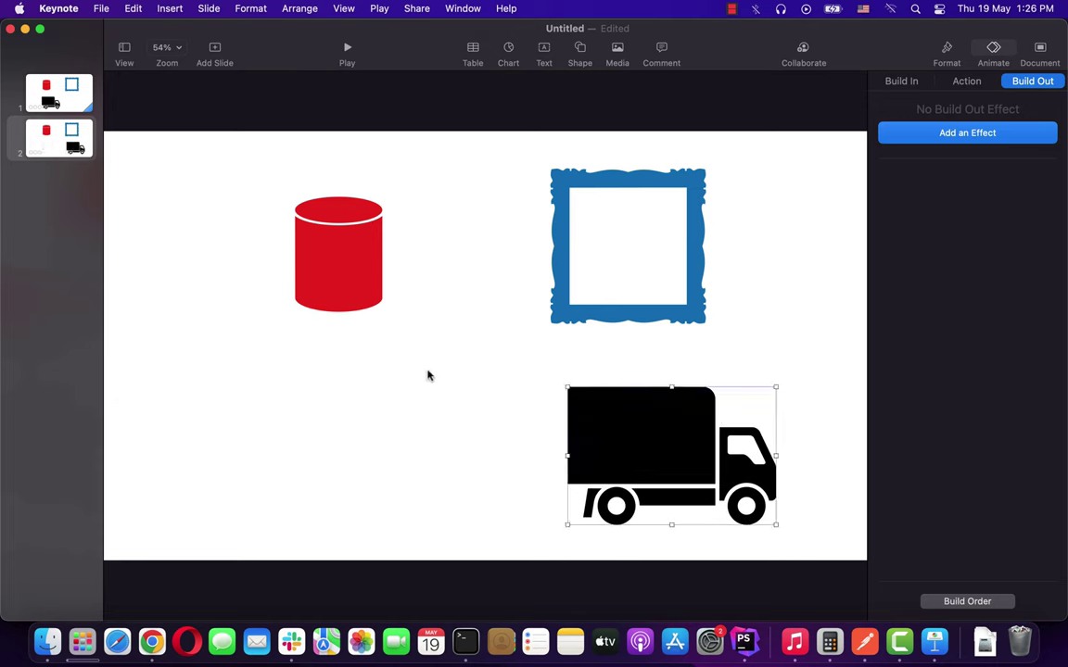
left_click(324, 277)
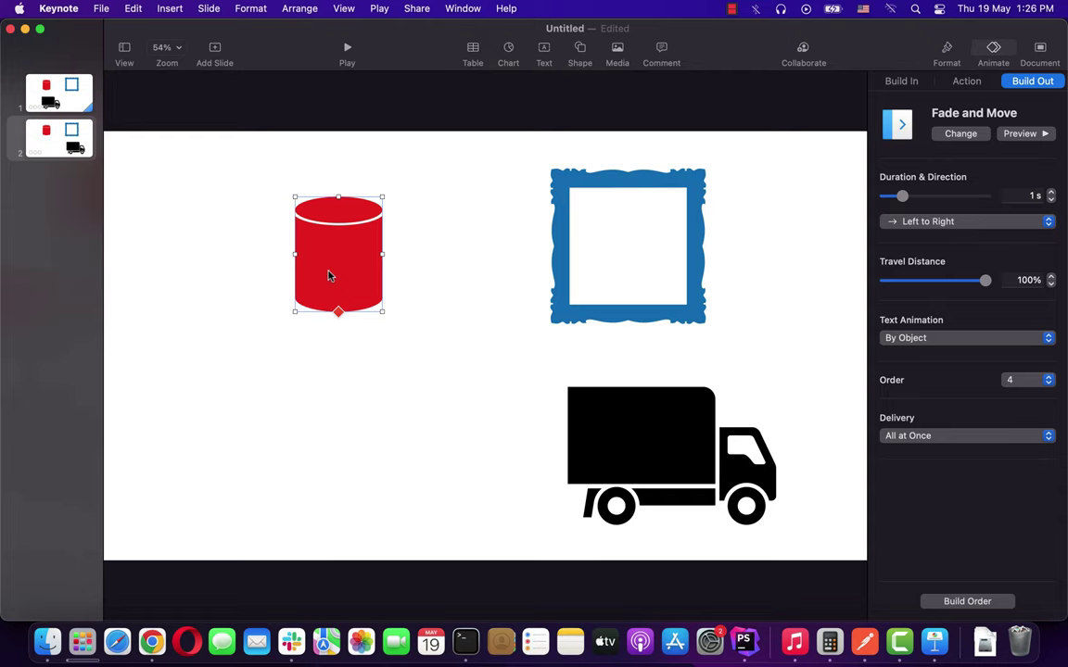
key("Delete")
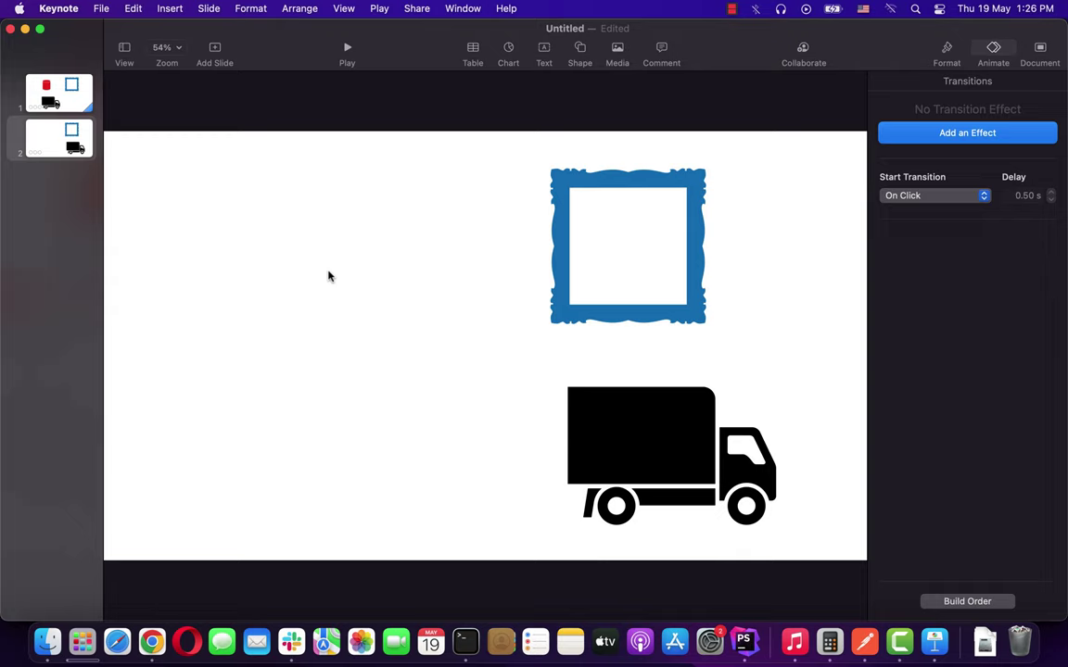
left_click(65, 93)
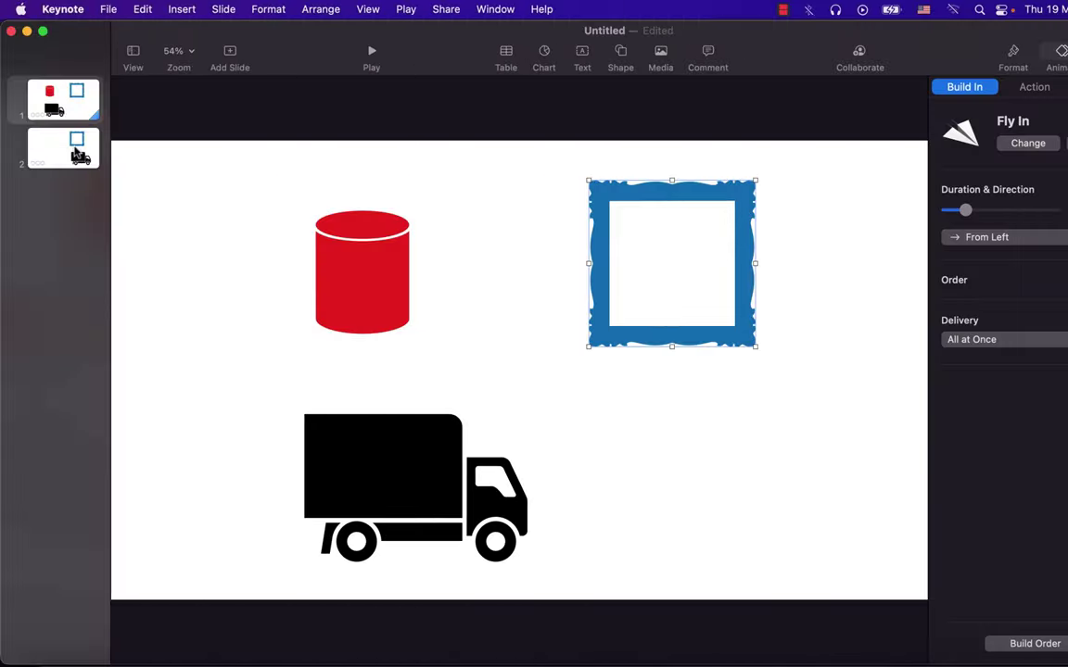
- Change the ornate frame's Fly In build-in on slide 2 to None, then return to slide 1
left_click(600, 196)
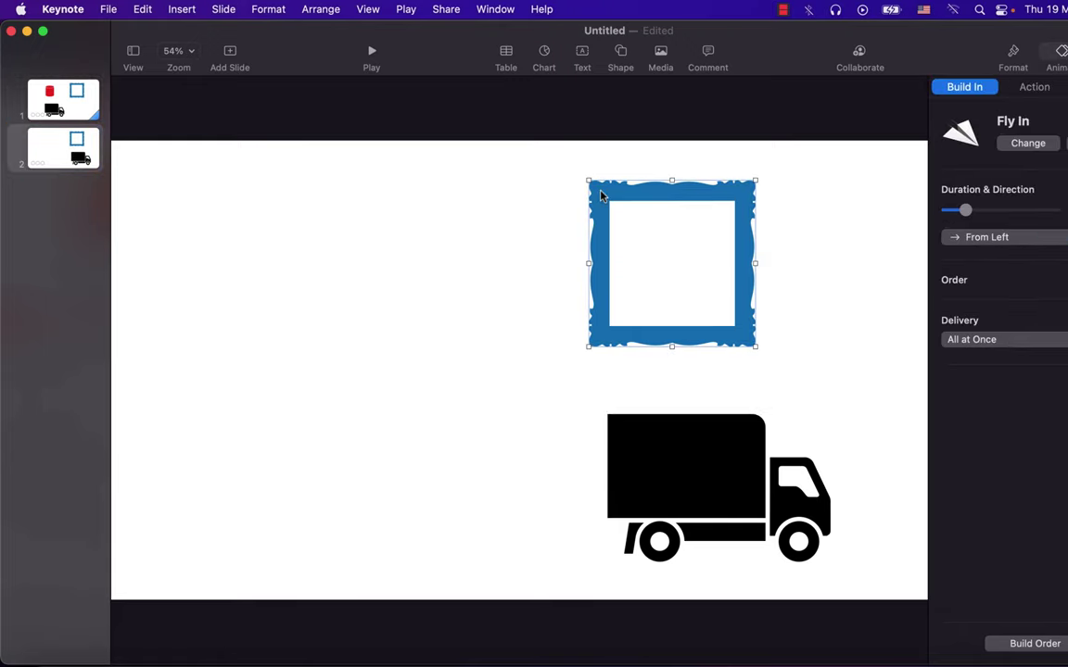
left_click(1046, 148)
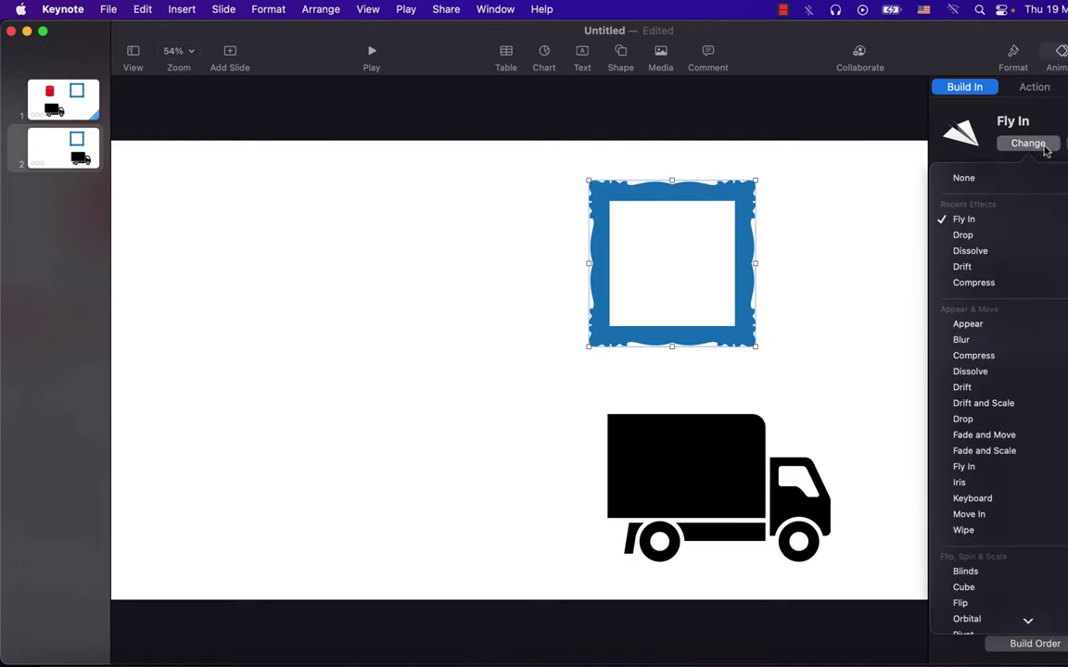
left_click(1008, 177)
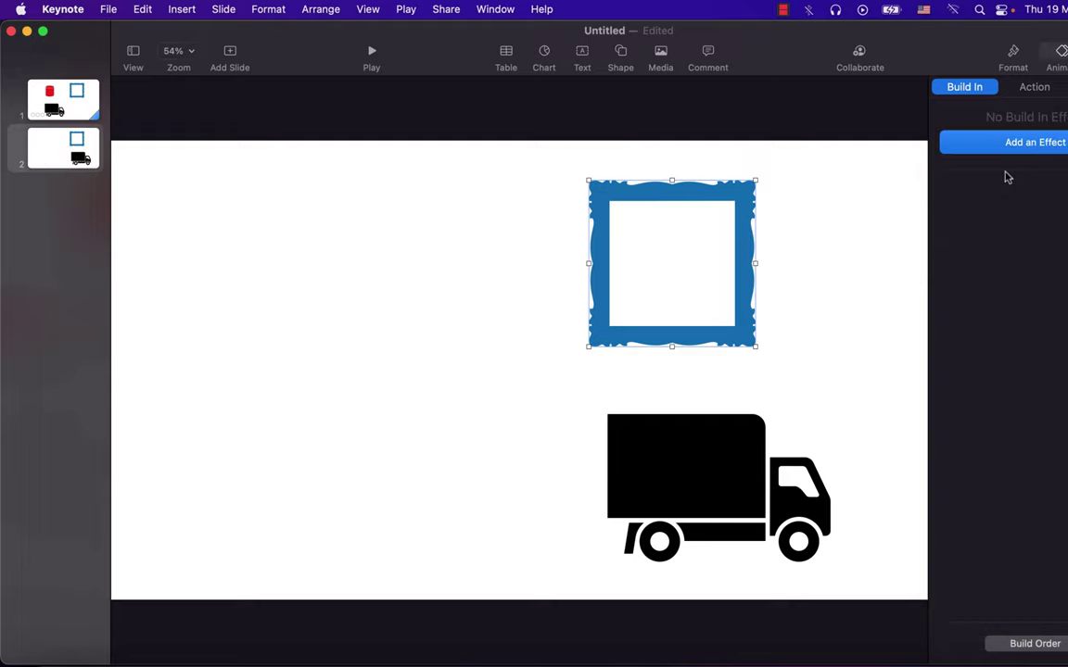
left_click(68, 81)
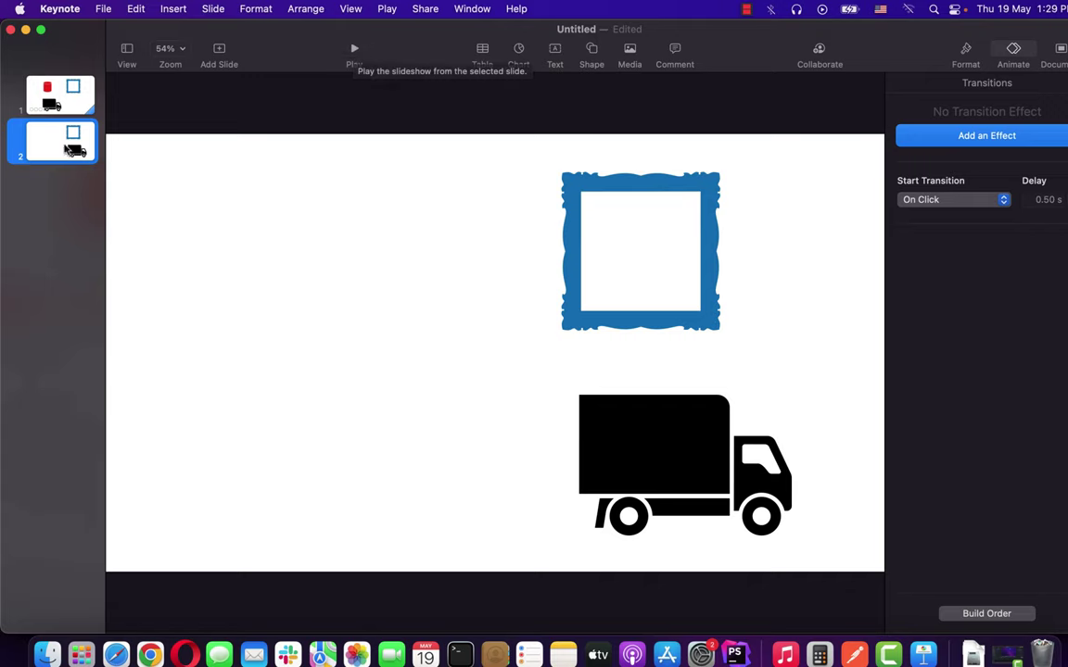
- Check the frame's build-in and action builds on slide 2 and confirm its build order is empty
left_click(569, 189)
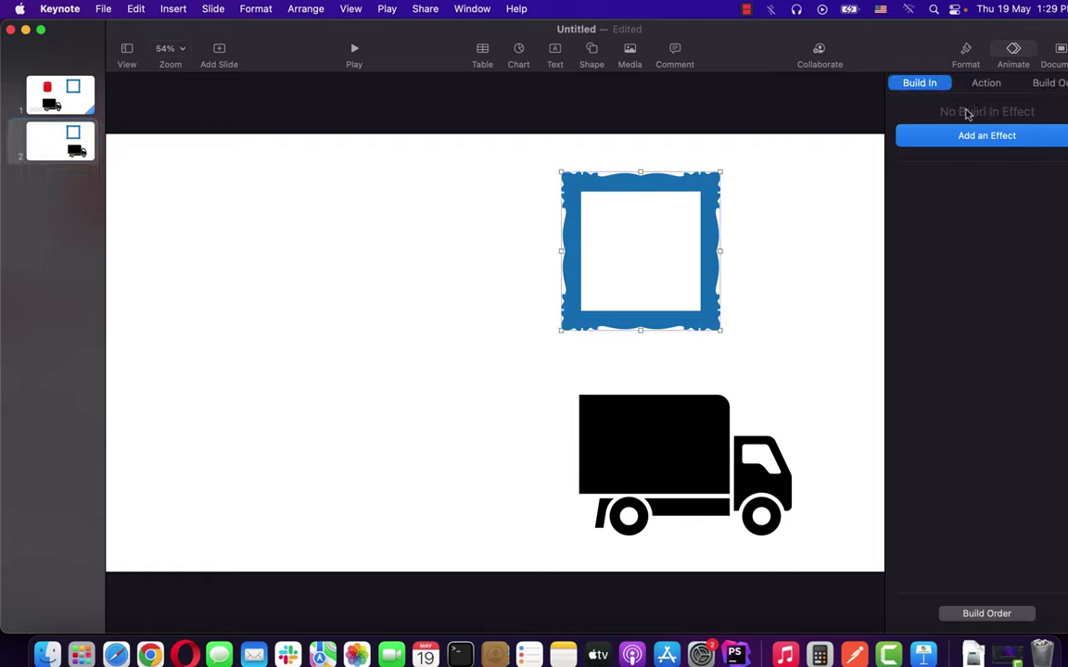
left_click(990, 83)
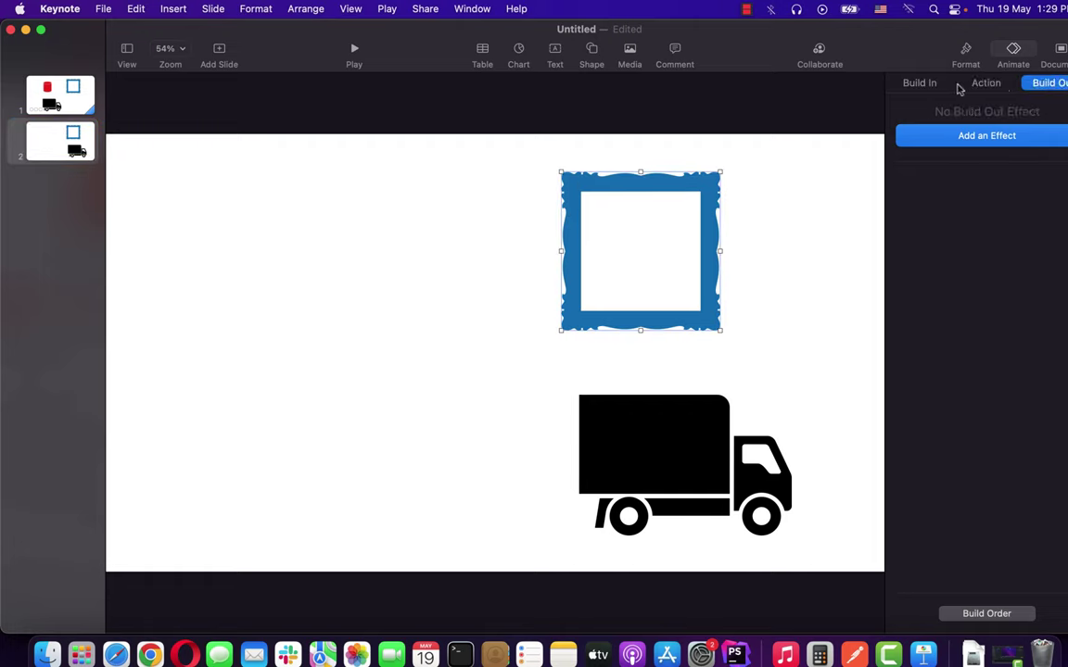
left_click(916, 82)
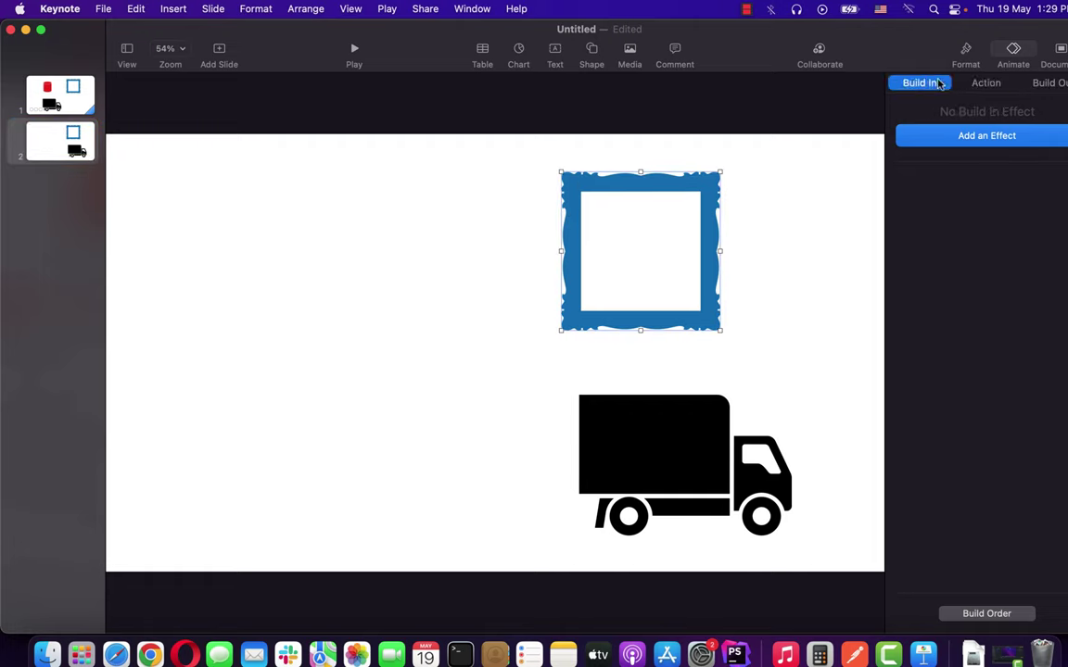
left_click(988, 615)
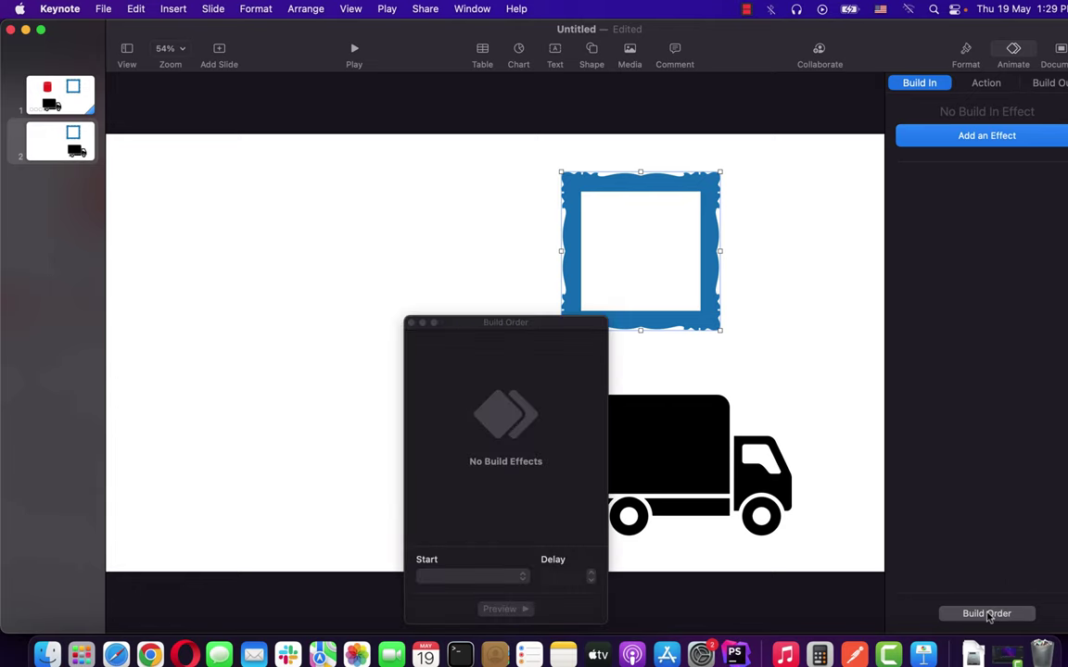
left_click(410, 323)
- Show slide 1's build order and select build 3, the cylinder's Move build
left_click(32, 111)
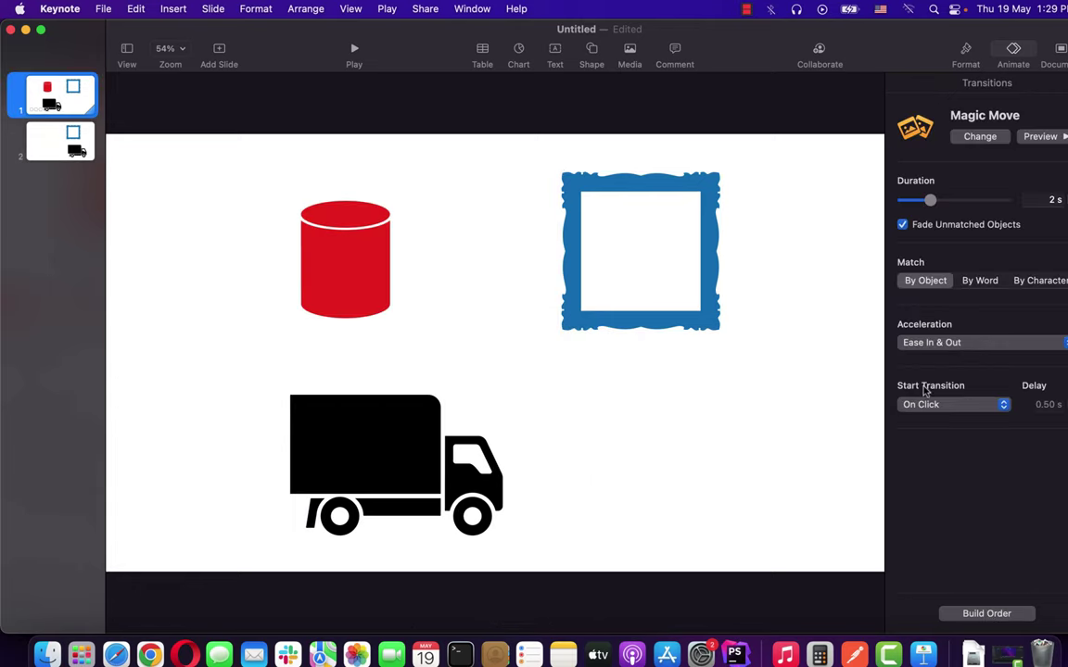
left_click(960, 615)
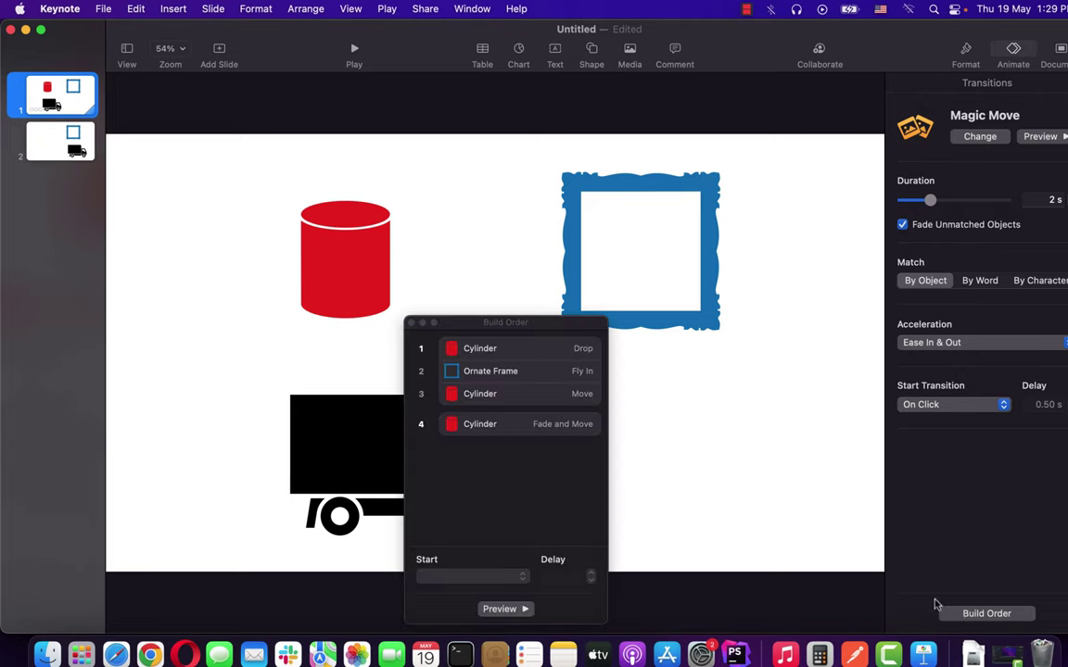
left_click(551, 402)
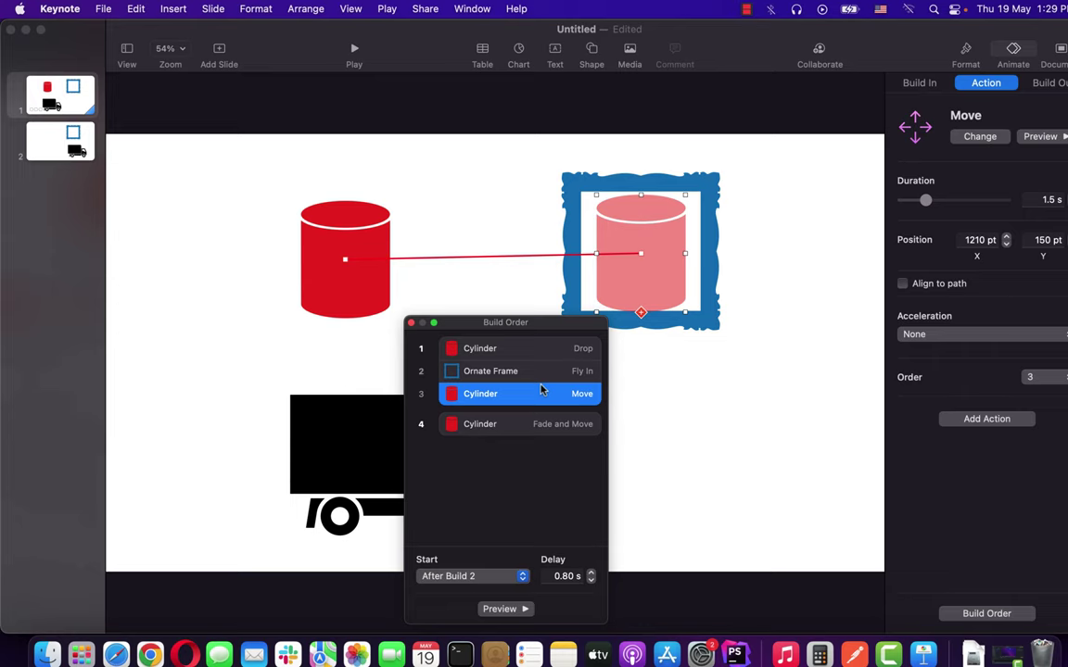